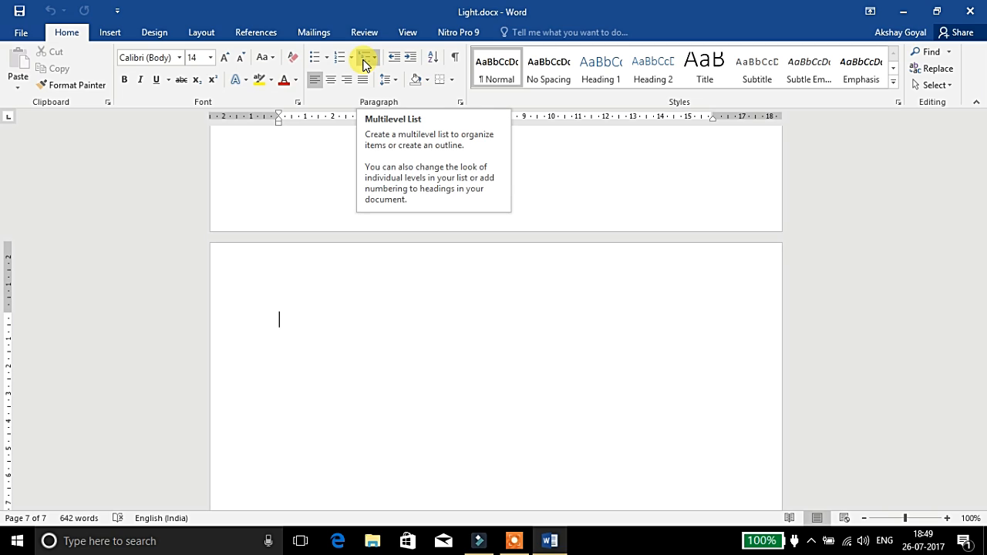
- Start a round-bullet list on the blank last page with the items "Introduction" and "Hello"
{"action": "left_click", "coordinate": [320, 58]}
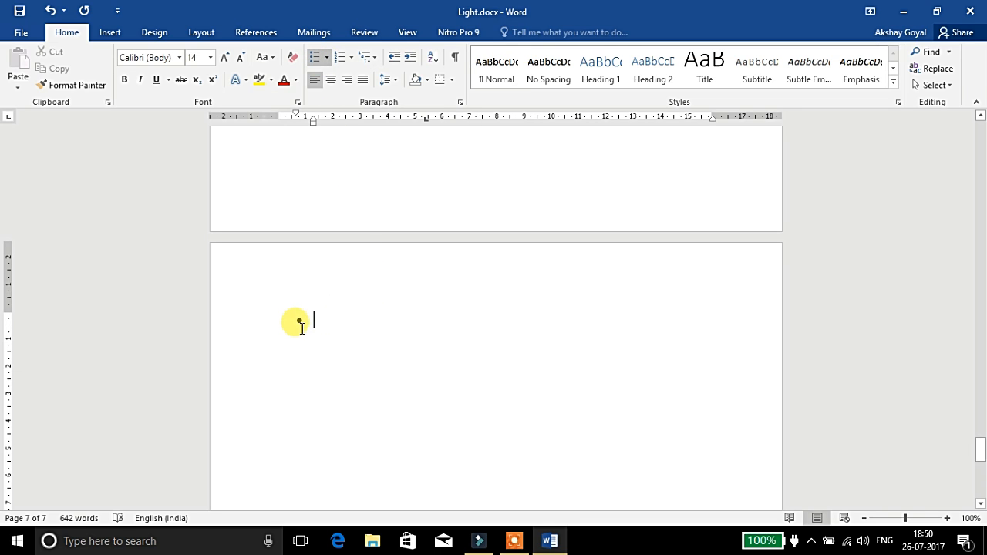
{"action": "type", "text": "in"}
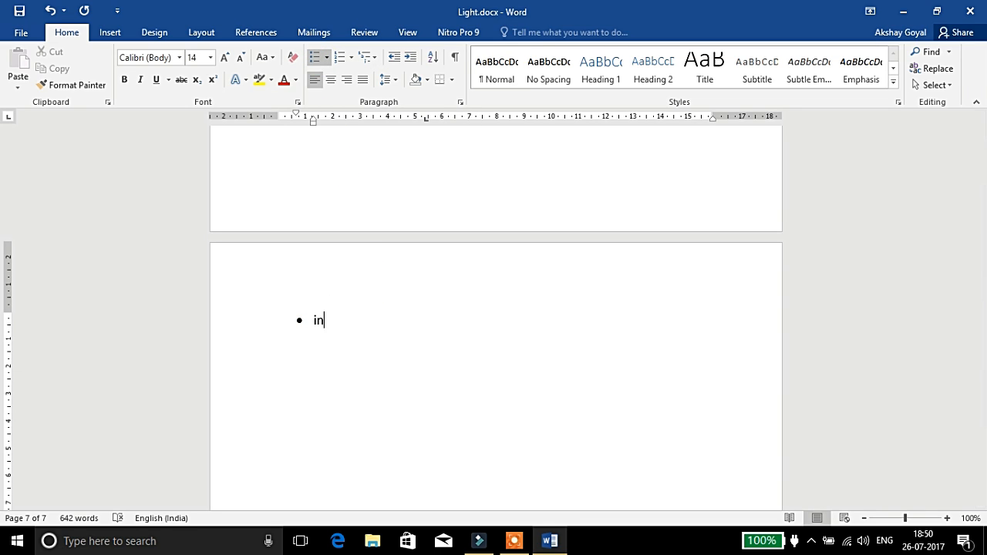
{"action": "type", "text": "troduction"}
{"action": "key", "text": "Return"}
{"action": "type", "text": "hello3"}
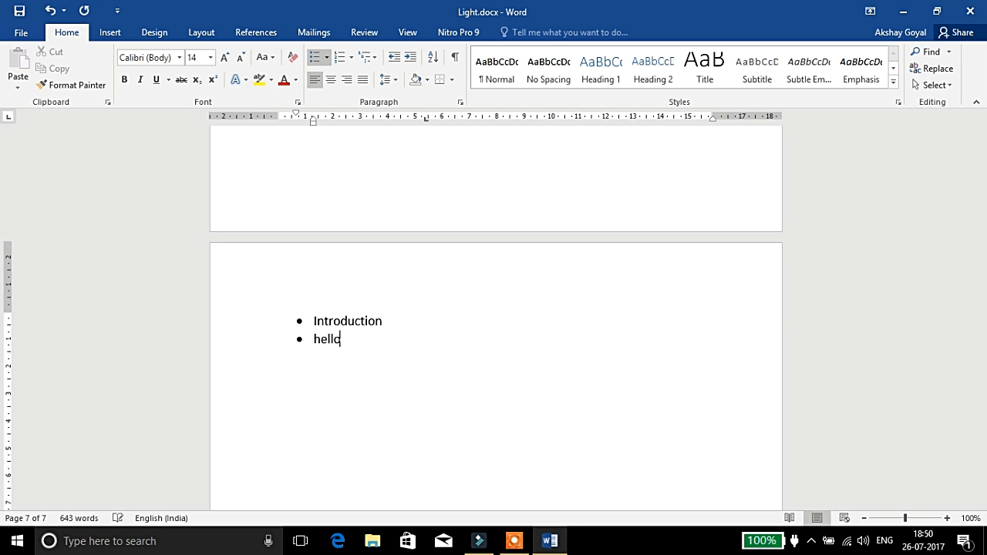
{"action": "key", "text": "Return"}
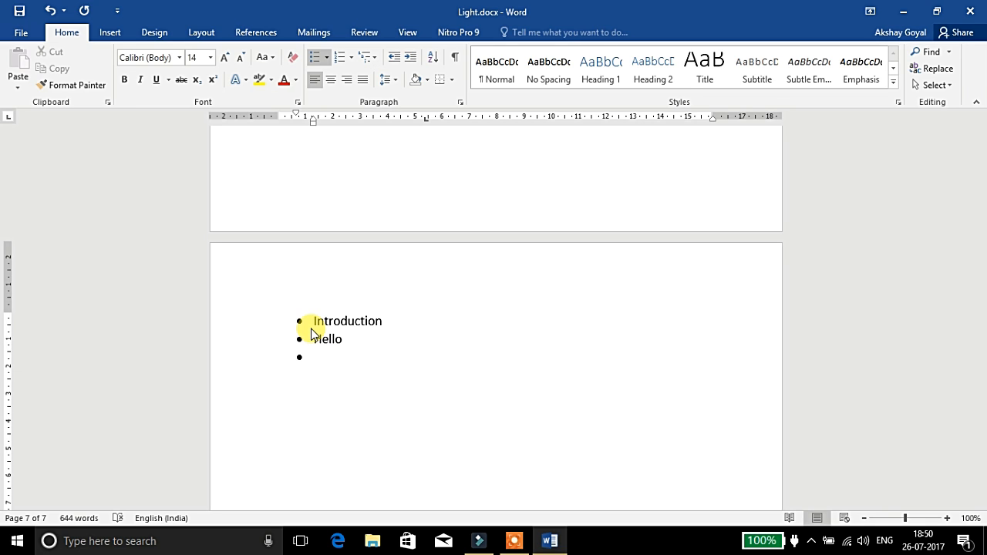
- Replace the bulleted items with a list using the multicoloured picture bullet, containing "Hello" and "Next"
{"action": "left_click_drag", "start_coordinate": [303, 361], "coordinate": [290, 309]}
{"action": "key", "text": "BackSpace"}
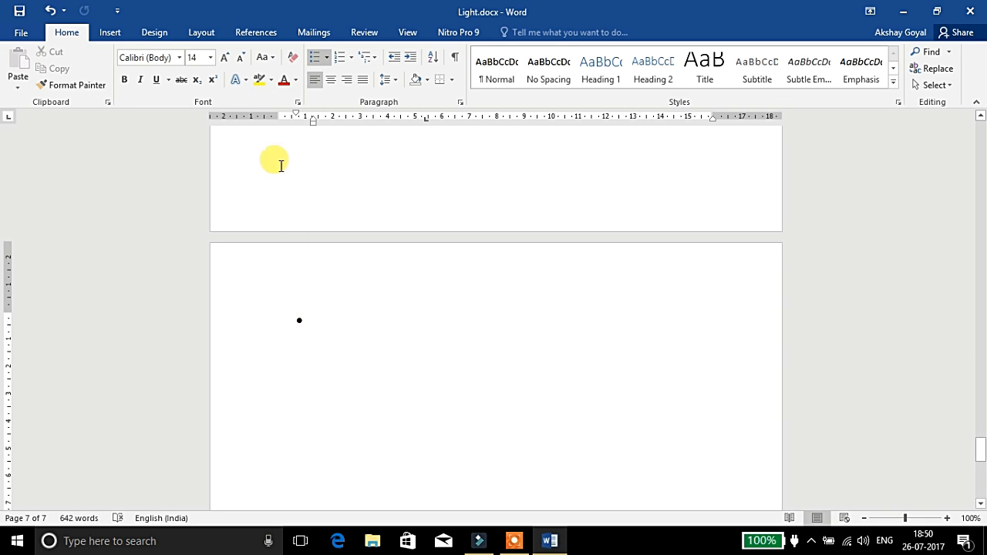
{"action": "left_click", "coordinate": [328, 60]}
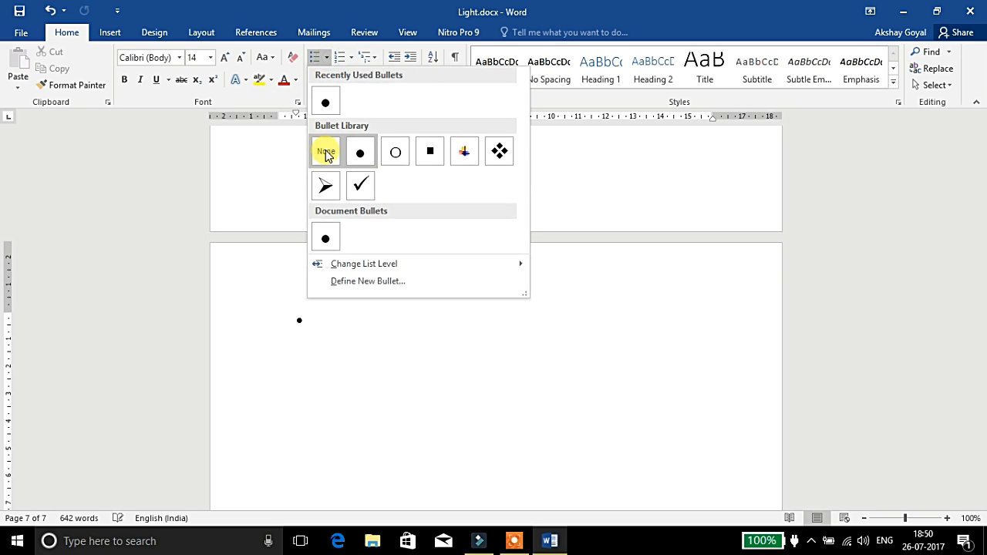
{"action": "left_click", "coordinate": [464, 154]}
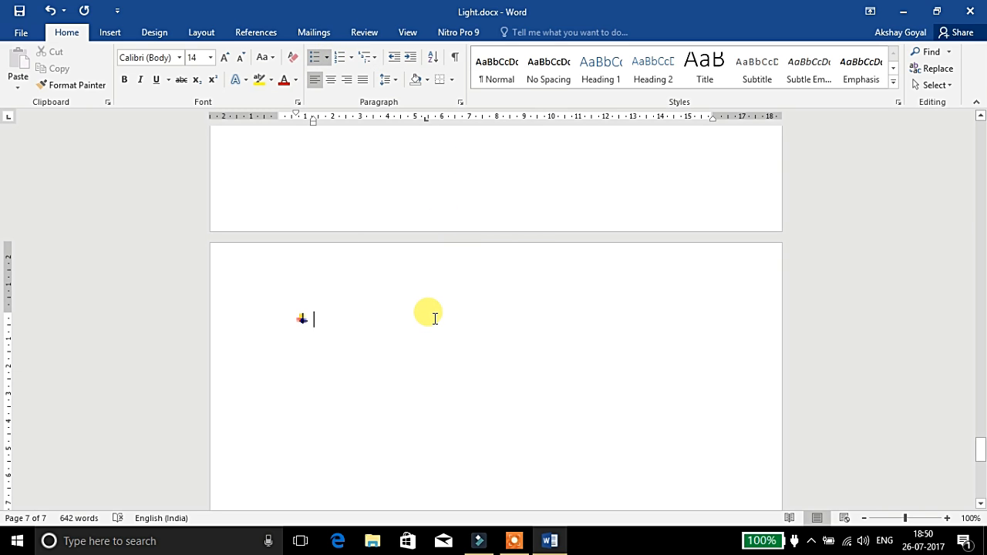
{"action": "type", "text": "hello"}
{"action": "key", "text": "Return"}
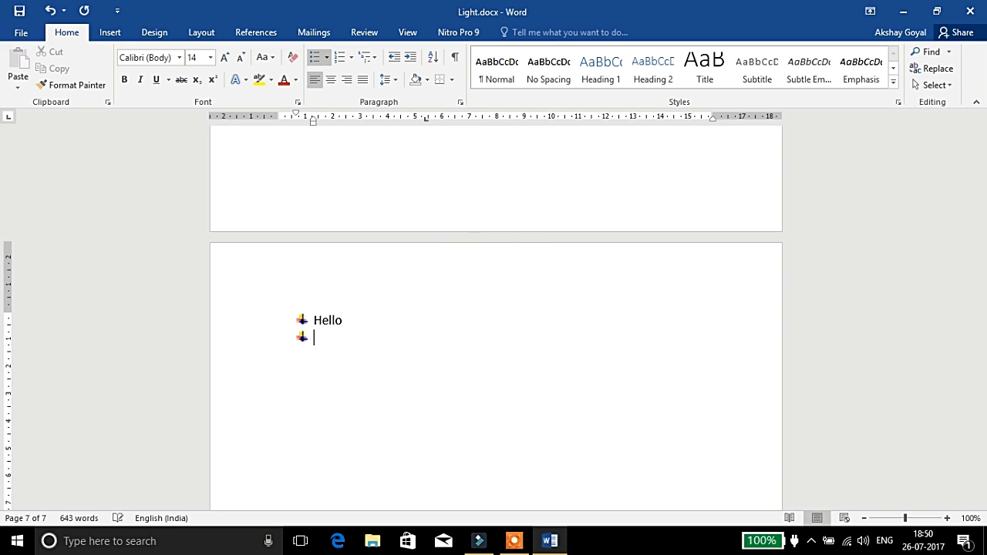
{"action": "type", "text": "next"}
{"action": "key", "text": "Return"}
- Delete the picture-bullet list so the last page is empty and has no bullet formatting
{"action": "key", "text": "BackSpace"}
{"action": "key", "text": "BackSpace"}
{"action": "key", "text": "BackSpace"}
{"action": "key", "text": "BackSpace"}
{"action": "key", "text": "BackSpace"}
{"action": "key", "text": "BackSpace"}
{"action": "key", "text": "BackSpace"}
{"action": "key", "text": "BackSpace"}
{"action": "key", "text": "BackSpace"}
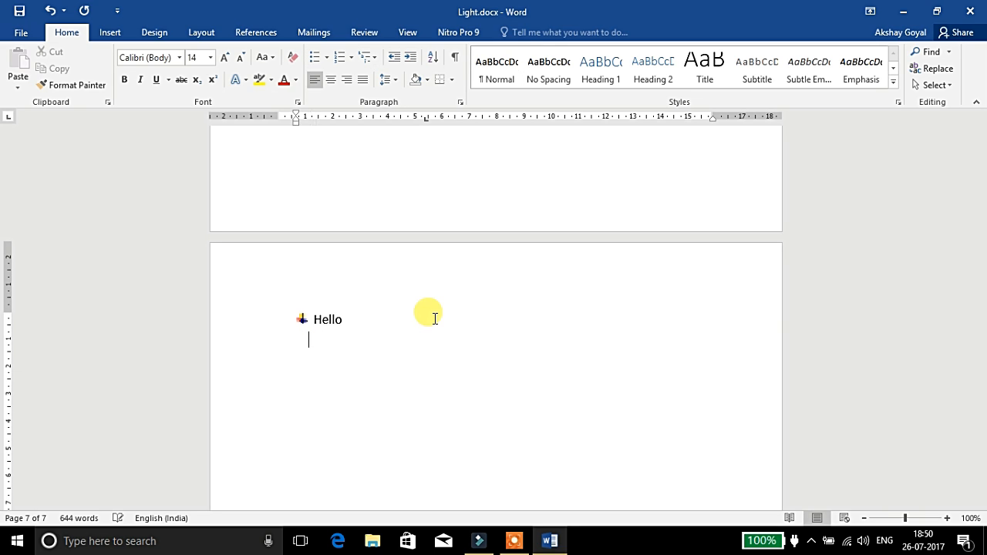
{"action": "key", "text": "BackSpace"}
{"action": "key", "text": "BackSpace"}
{"action": "key", "text": "BackSpace"}
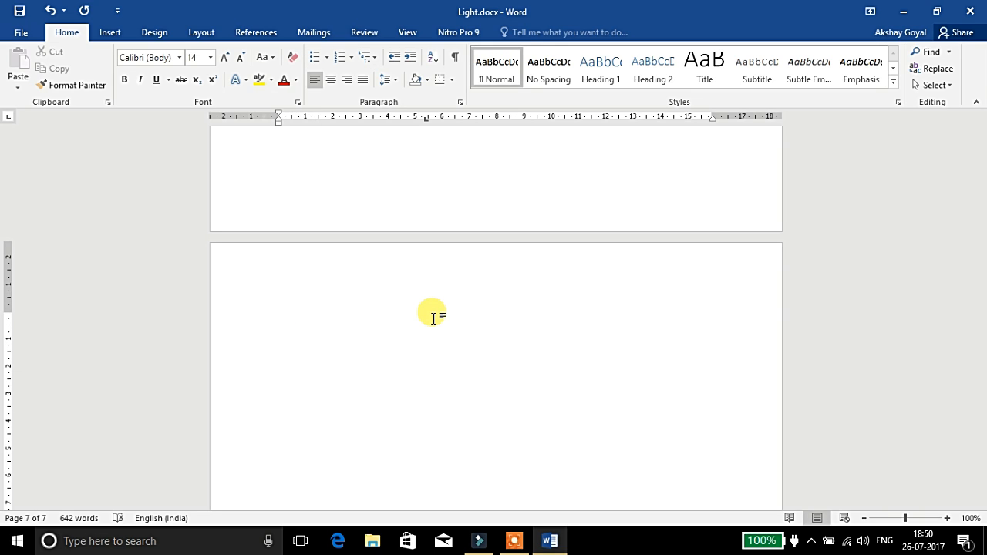
- Apply a non-bold numbered list format to the empty line and restart its numbering at 1
{"action": "left_click", "coordinate": [341, 58]}
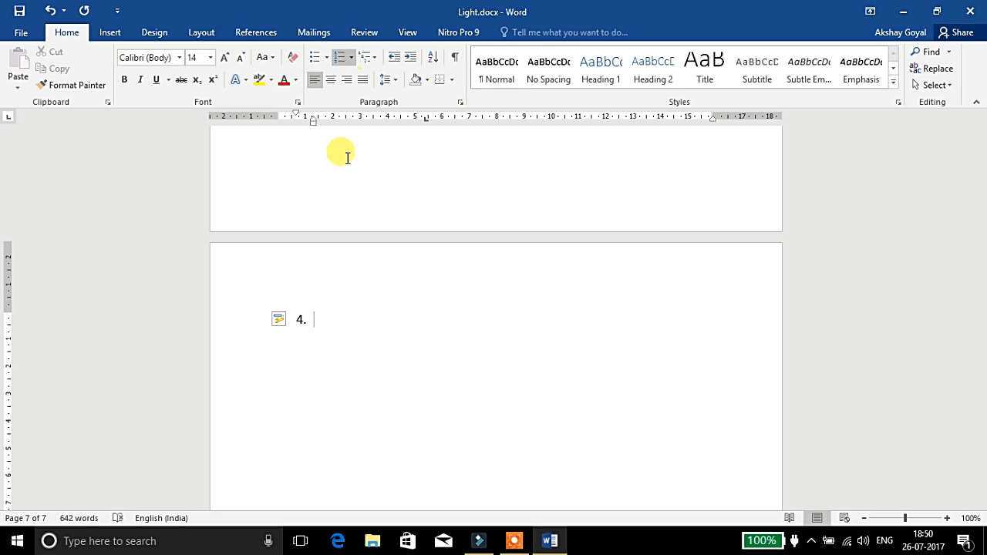
{"action": "key", "text": "BackSpace"}
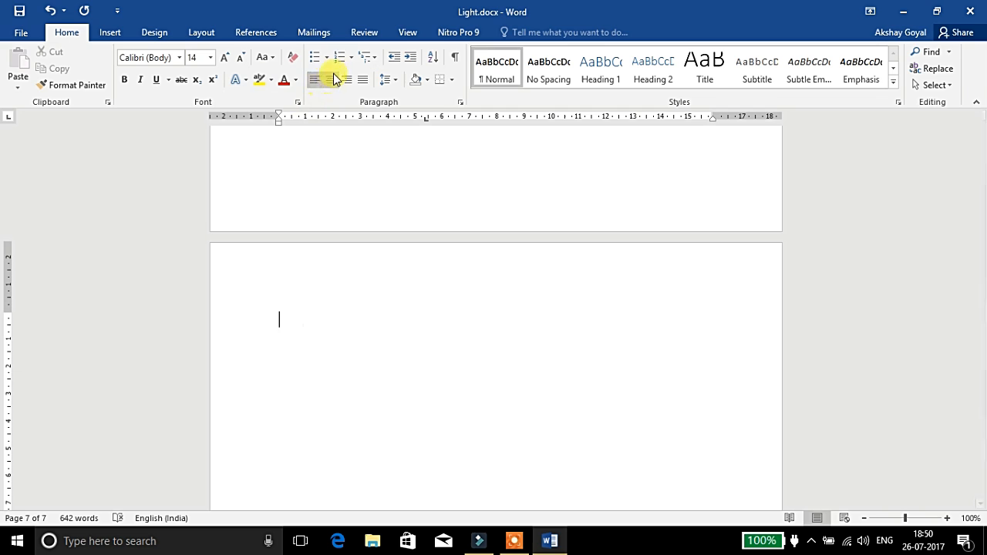
{"action": "left_click", "coordinate": [351, 57]}
{"action": "left_click", "coordinate": [362, 133]}
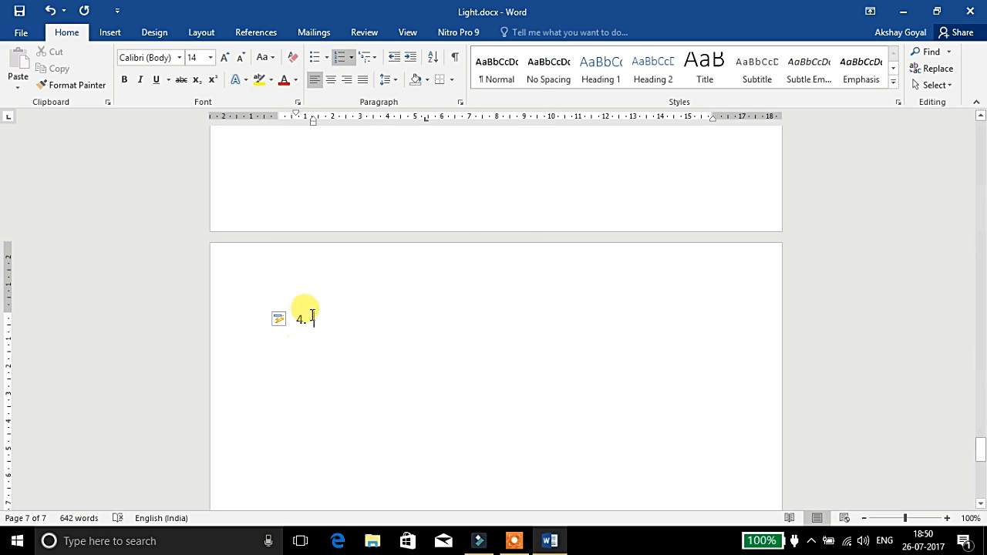
{"action": "right_click", "coordinate": [308, 315]}
{"action": "left_click", "coordinate": [385, 148]}
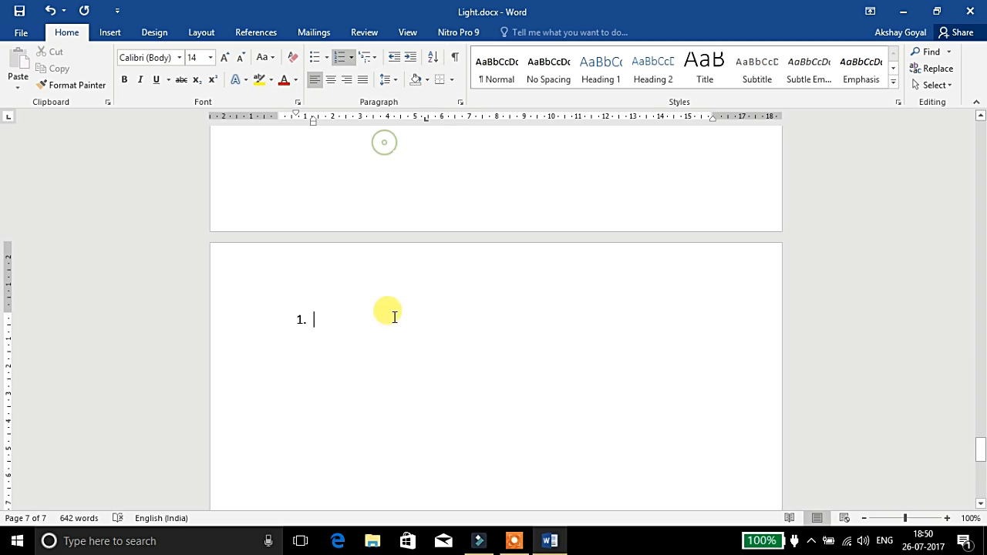
- Remove the numbering from the empty line and return it to the left margin
{"action": "key", "text": "BackSpace"}
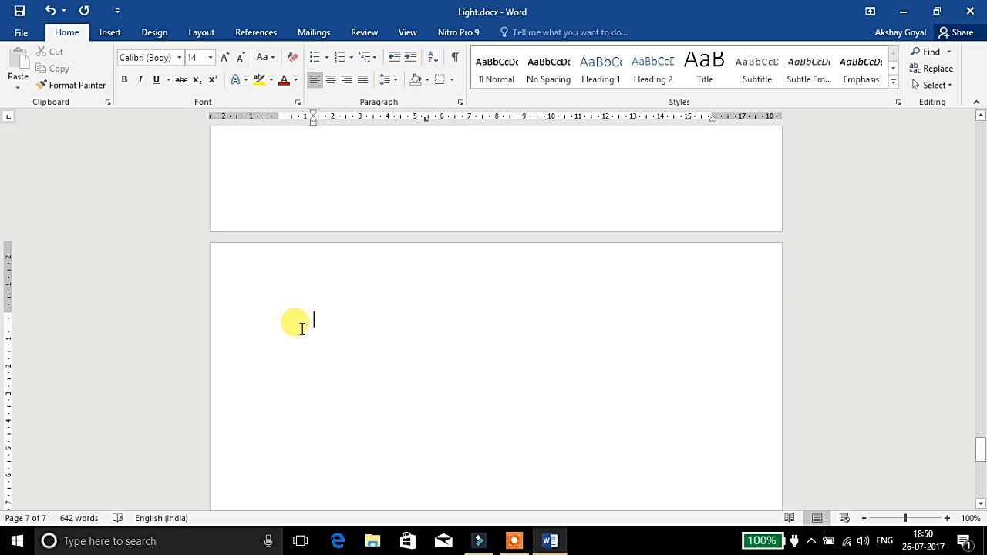
{"action": "double_click", "coordinate": [279, 296]}
{"action": "double_click", "coordinate": [280, 327]}
{"action": "key", "text": "ctrl+z"}
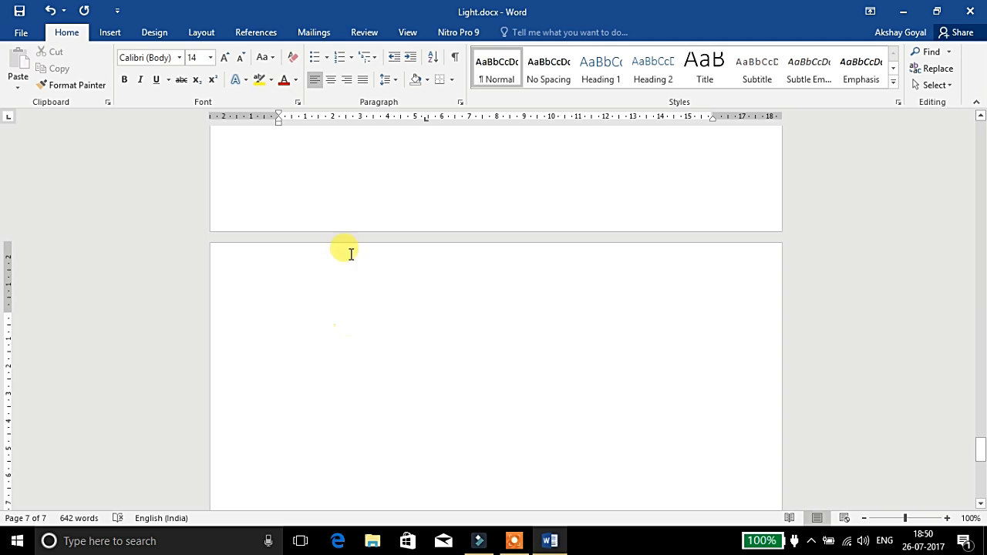
- Apply the 1., 1.1., 1.1.1. multilevel list to the empty line and enter "Introduction" as its first item
{"action": "left_click", "coordinate": [376, 60]}
{"action": "mouse_move", "coordinate": [516, 235]}
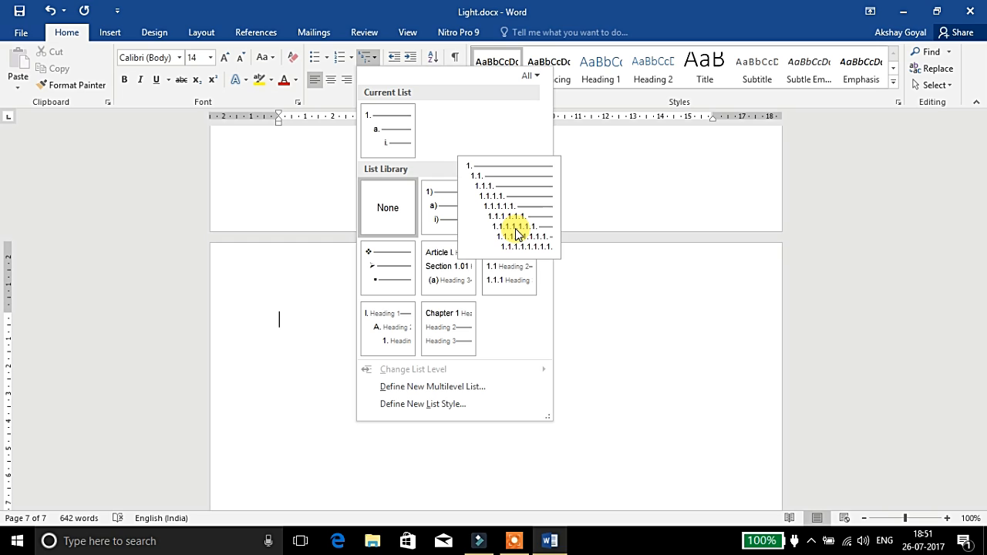
{"action": "left_click", "coordinate": [522, 232]}
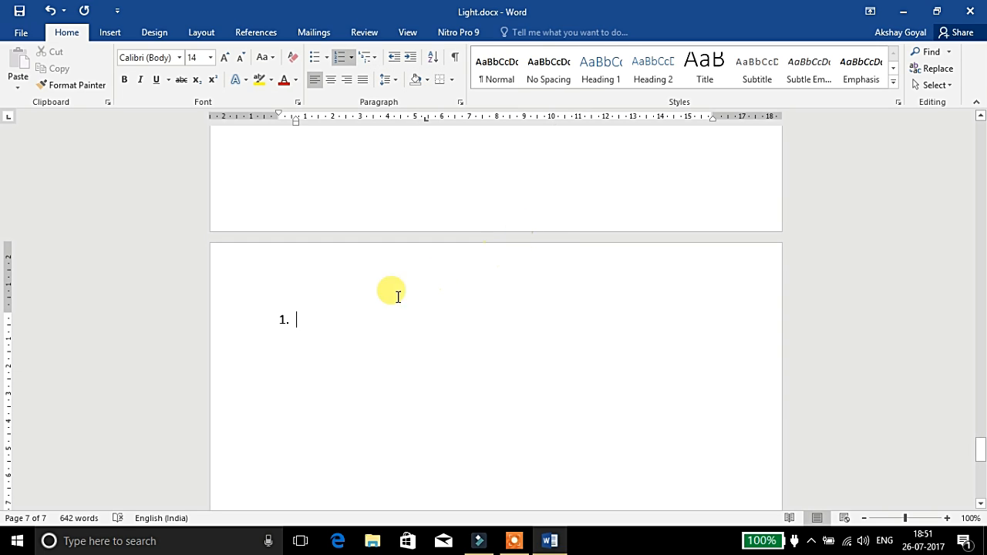
{"action": "type", "text": "in"}
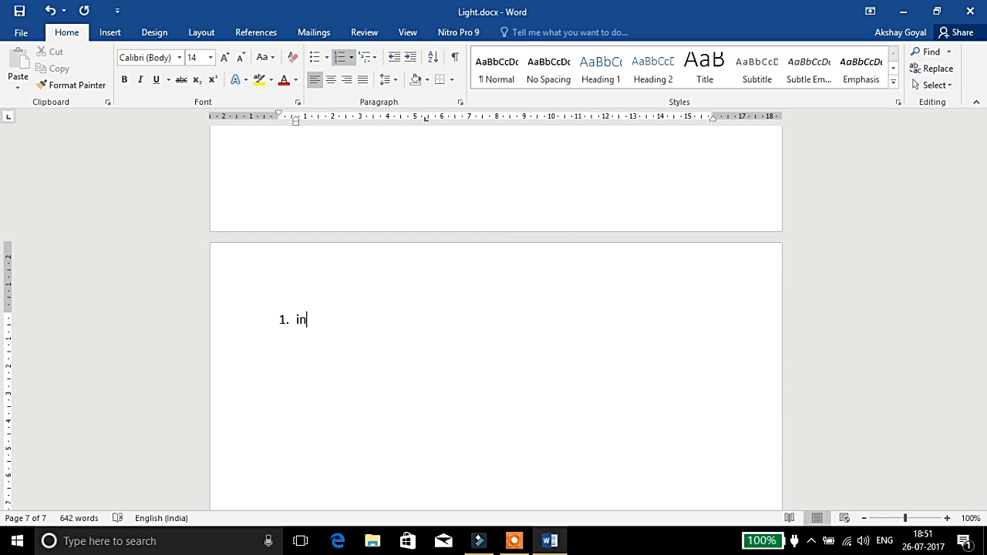
{"action": "type", "text": "troduction"}
{"action": "key", "text": "Return"}
- Add the second-level item "What is this" under Introduction and a new top-level item "This is that"
{"action": "key", "text": "Tab"}
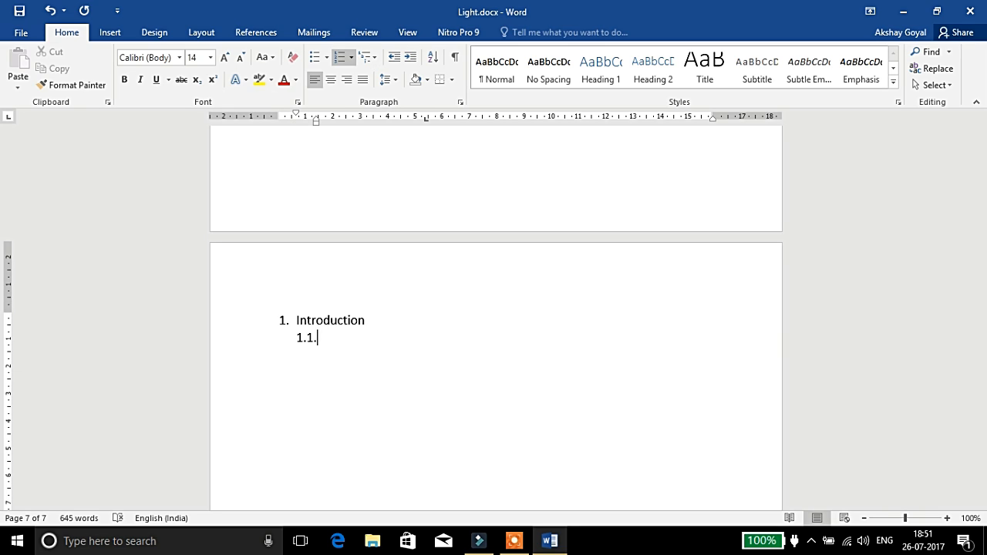
{"action": "type", "text": "what is this"}
{"action": "key", "text": "Return"}
{"action": "key", "text": "shift+Tab"}
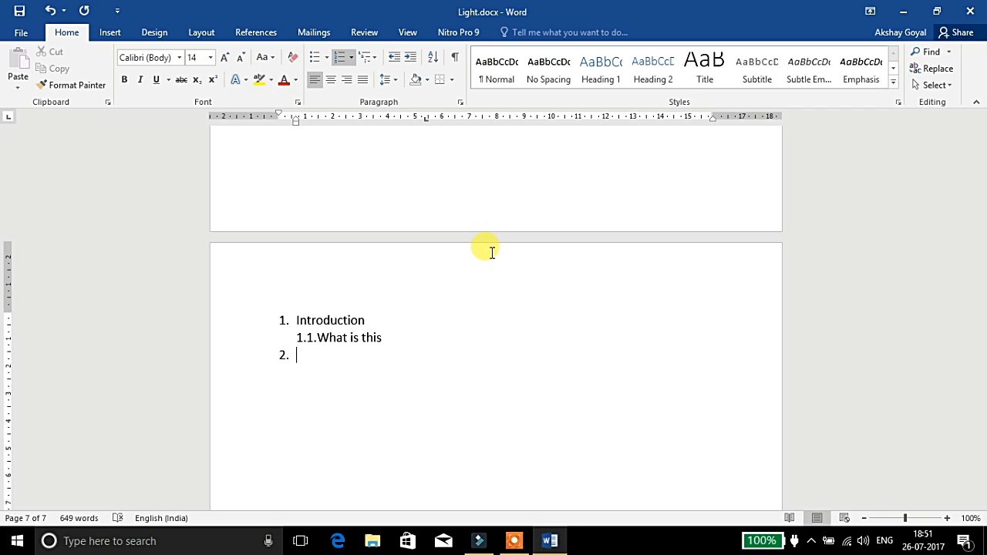
{"action": "type", "text": "This is th"}
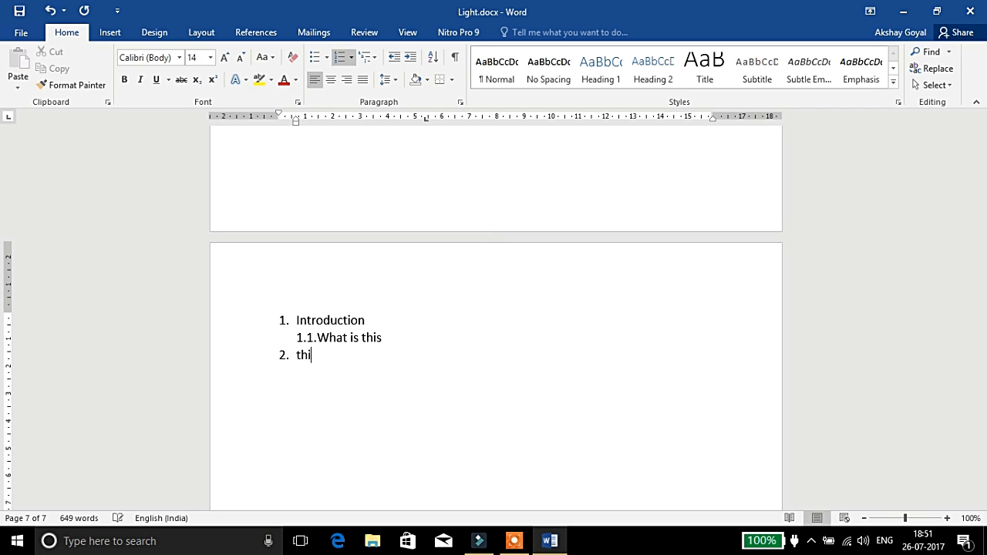
{"action": "type", "text": "at"}
{"action": "key", "text": "Return"}
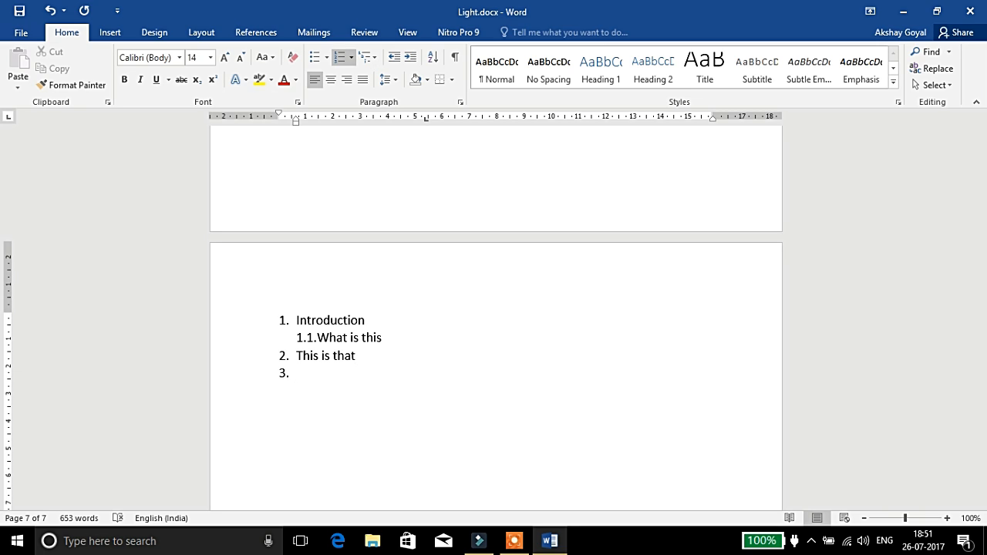
- Add the second-level item "This is what?" under item 2, with a third-level item "This is that" beneath it
{"action": "key", "text": "Tab"}
{"action": "type", "text": "This i"}
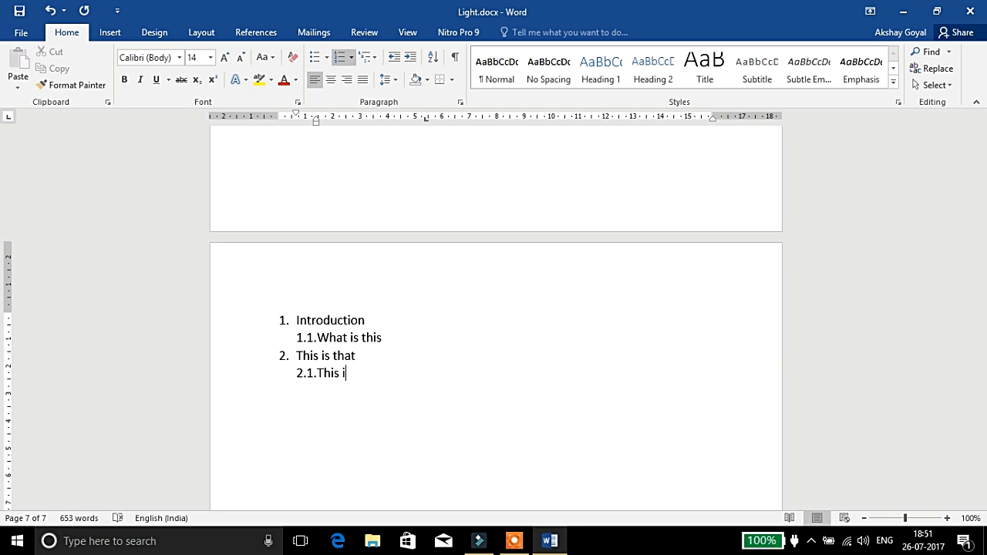
{"action": "type", "text": "s what?"}
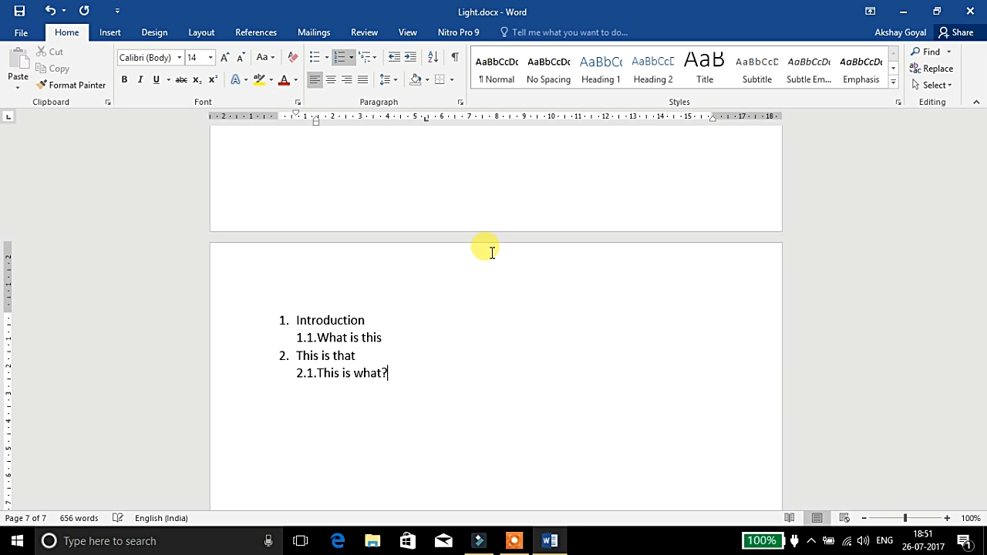
{"action": "key", "text": "Return"}
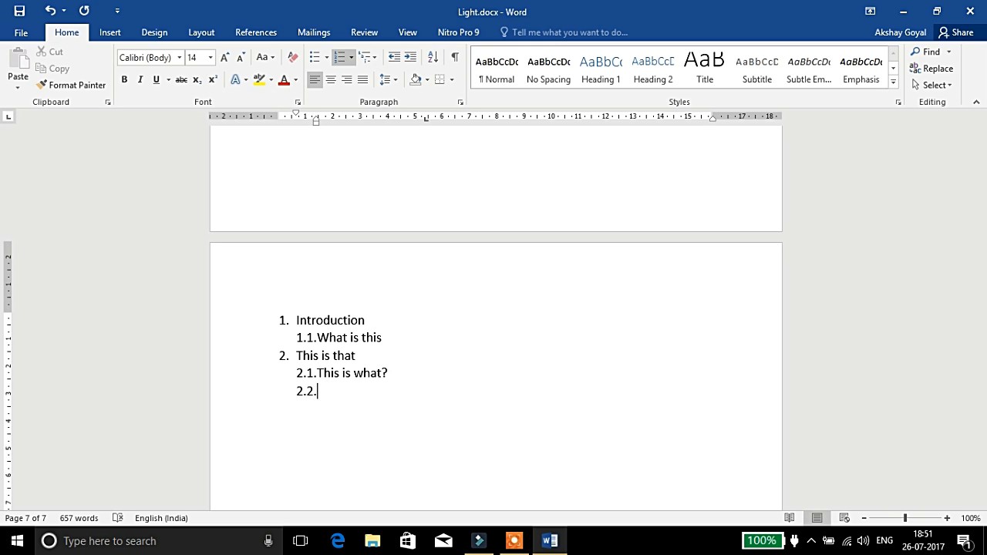
{"action": "key", "text": "shift+Tab"}
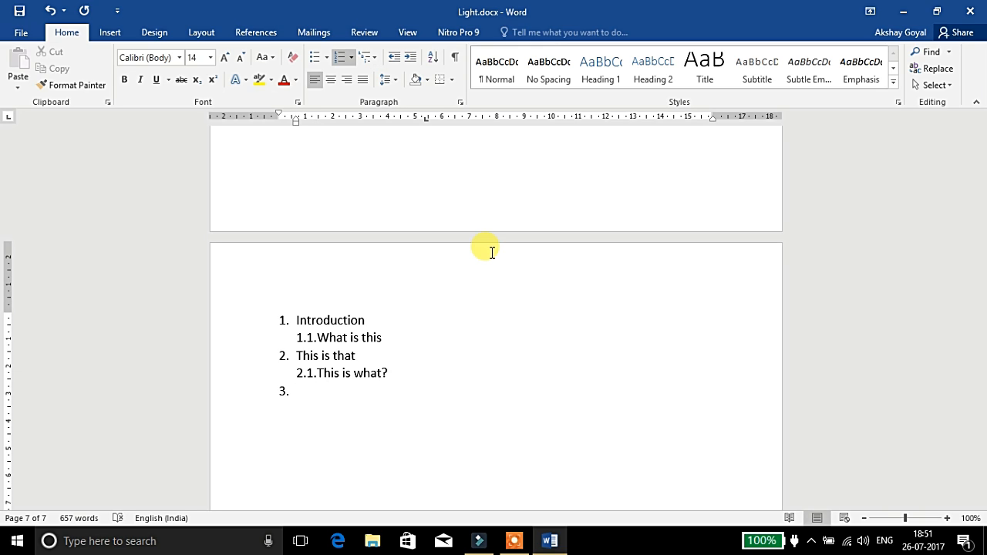
{"action": "key", "text": "Tab"}
{"action": "key", "text": "Tab"}
{"action": "type", "text": "This is that"}
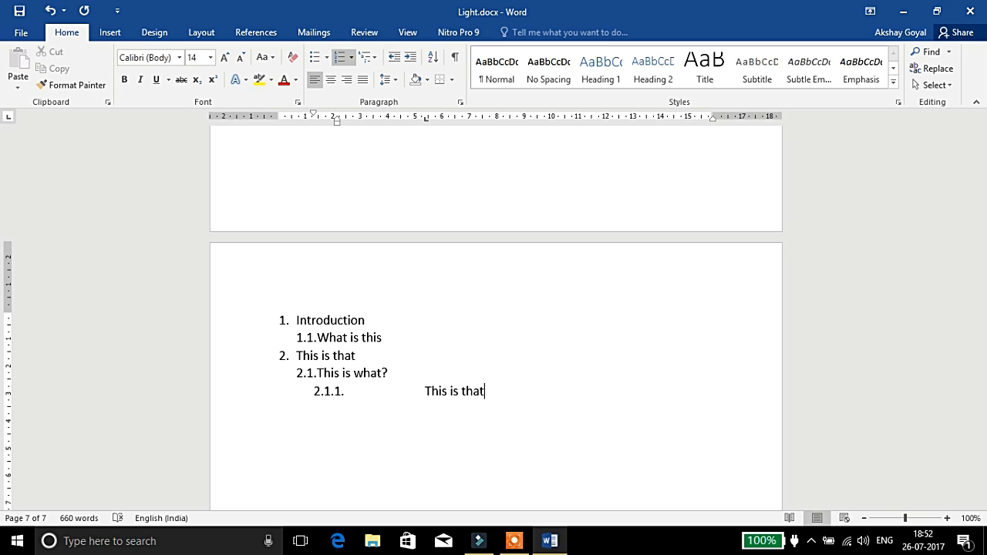
- Delete the entire multilevel list and the blank page, back to the paragraph ending "road is set free."
{"action": "key", "text": "Left"}
{"action": "key", "text": "Left"}
{"action": "key", "text": "Left"}
{"action": "key", "text": "Left"}
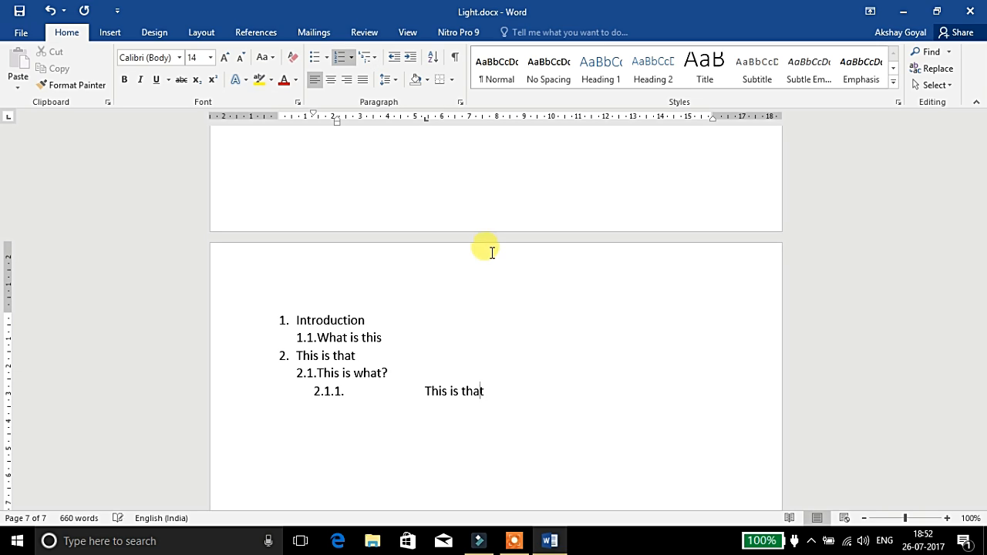
{"action": "key", "text": "Left"}
{"action": "key", "text": "Left"}
{"action": "key", "text": "Left"}
{"action": "key", "text": "BackSpace"}
{"action": "key", "text": "BackSpace"}
{"action": "key", "text": "BackSpace"}
{"action": "key", "text": "BackSpace"}
{"action": "key", "text": "BackSpace"}
{"action": "key", "text": "BackSpace"}
{"action": "key", "text": "BackSpace"}
{"action": "key", "text": "BackSpace"}
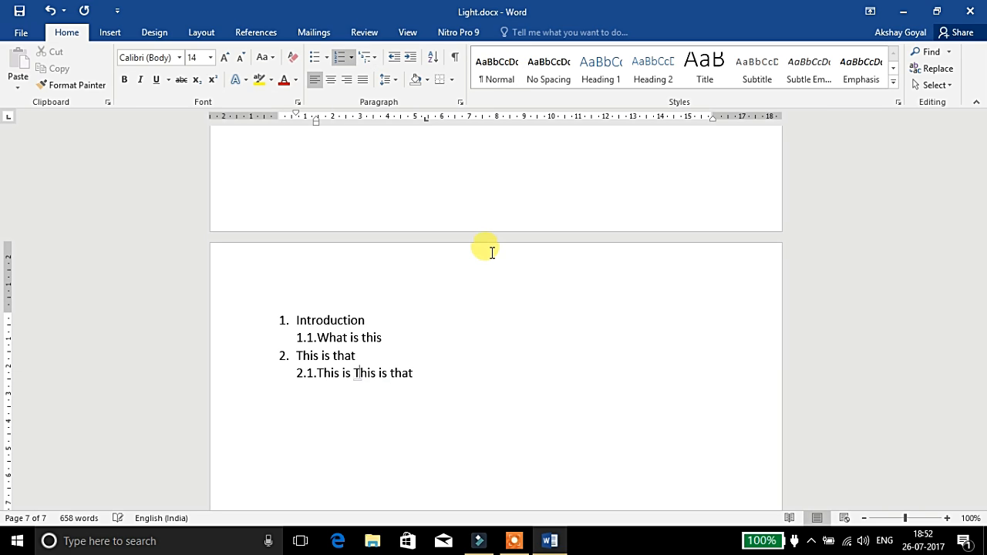
{"action": "key", "text": "End"}
{"action": "key", "text": "BackSpace"}
{"action": "key", "text": "BackSpace"}
{"action": "key", "text": "BackSpace"}
{"action": "key", "text": "BackSpace"}
{"action": "key", "text": "BackSpace"}
{"action": "key", "text": "BackSpace"}
{"action": "key", "text": "BackSpace"}
{"action": "key", "text": "BackSpace"}
{"action": "key", "text": "BackSpace"}
{"action": "key", "text": "BackSpace"}
{"action": "key", "text": "BackSpace"}
{"action": "key", "text": "BackSpace"}
{"action": "key", "text": "BackSpace"}
{"action": "key", "text": "BackSpace"}
{"action": "key", "text": "BackSpace"}
{"action": "key", "text": "BackSpace"}
{"action": "key", "text": "BackSpace"}
{"action": "key", "text": "BackSpace"}
{"action": "key", "text": "BackSpace"}
{"action": "key", "text": "BackSpace"}
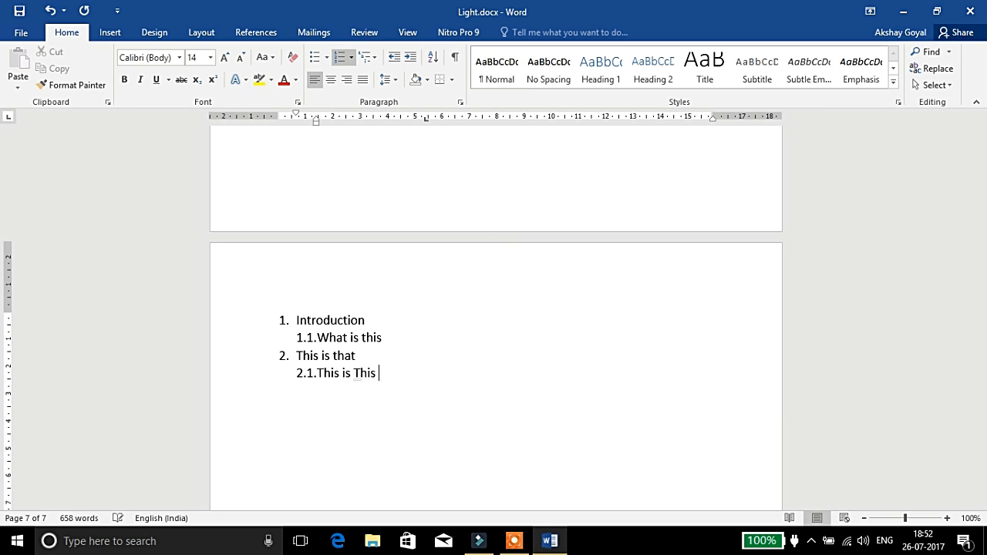
{"action": "key", "text": "BackSpace"}
{"action": "key", "text": "BackSpace"}
{"action": "key", "text": "BackSpace"}
{"action": "key", "text": "BackSpace"}
{"action": "key", "text": "BackSpace"}
{"action": "key", "text": "BackSpace"}
{"action": "key", "text": "BackSpace"}
{"action": "key", "text": "BackSpace"}
{"action": "key", "text": "BackSpace"}
{"action": "key", "text": "BackSpace"}
{"action": "key", "text": "BackSpace"}
{"action": "key", "text": "BackSpace"}
{"action": "key", "text": "BackSpace"}
{"action": "key", "text": "BackSpace"}
{"action": "key", "text": "BackSpace"}
{"action": "key", "text": "BackSpace"}
{"action": "key", "text": "BackSpace"}
{"action": "key", "text": "BackSpace"}
{"action": "key", "text": "BackSpace"}
{"action": "key", "text": "BackSpace"}
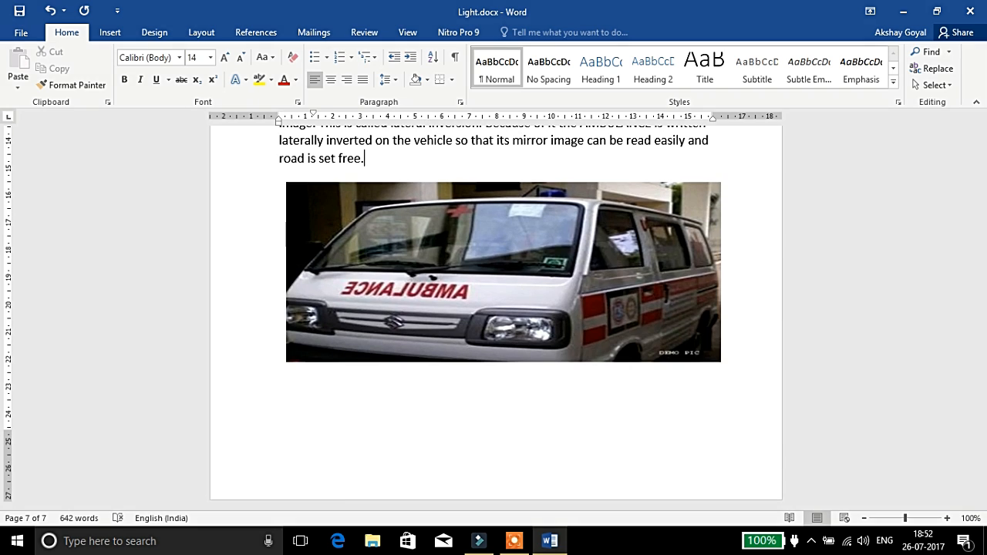
- View the symbol, picture and alignment options for defining a new bullet, and close them without changes
{"action": "left_click", "coordinate": [327, 58]}
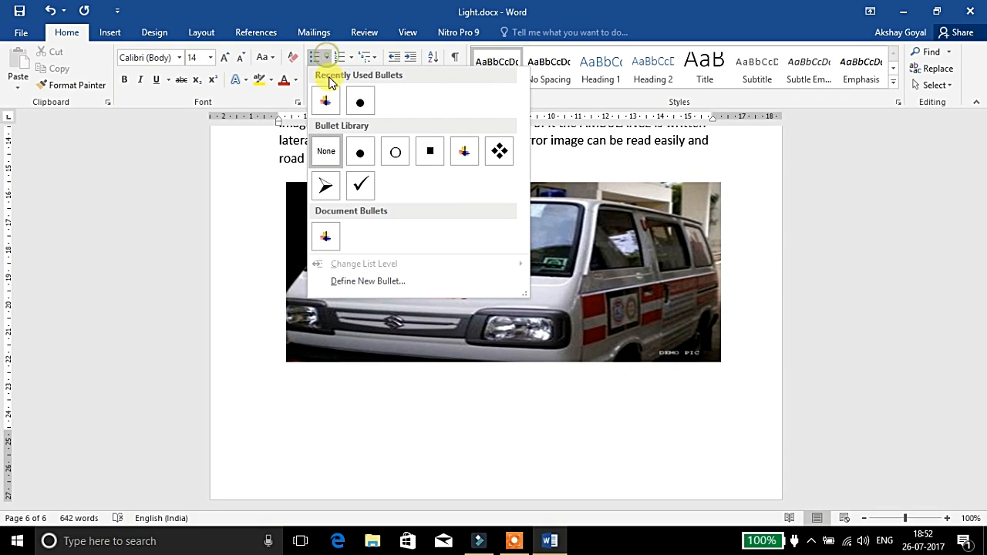
{"action": "left_click", "coordinate": [392, 282]}
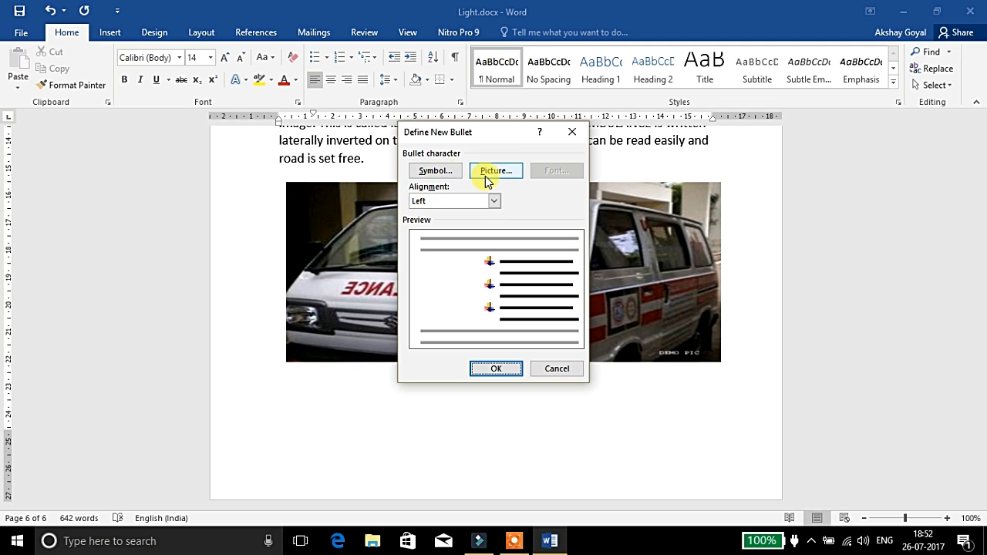
{"action": "left_click", "coordinate": [534, 369]}
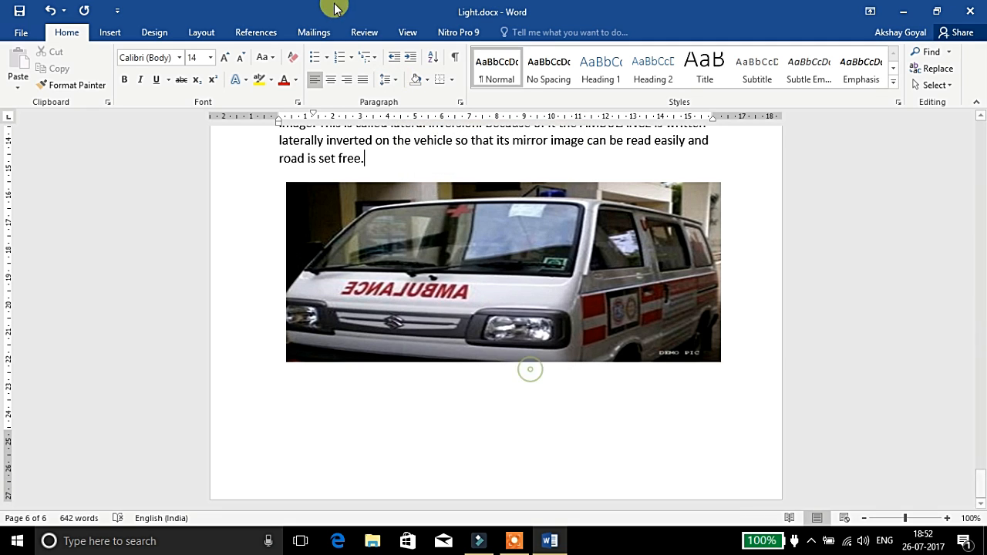
- View the number style, format and alignment options for defining a new number format, and close them without changes
{"action": "left_click", "coordinate": [350, 57]}
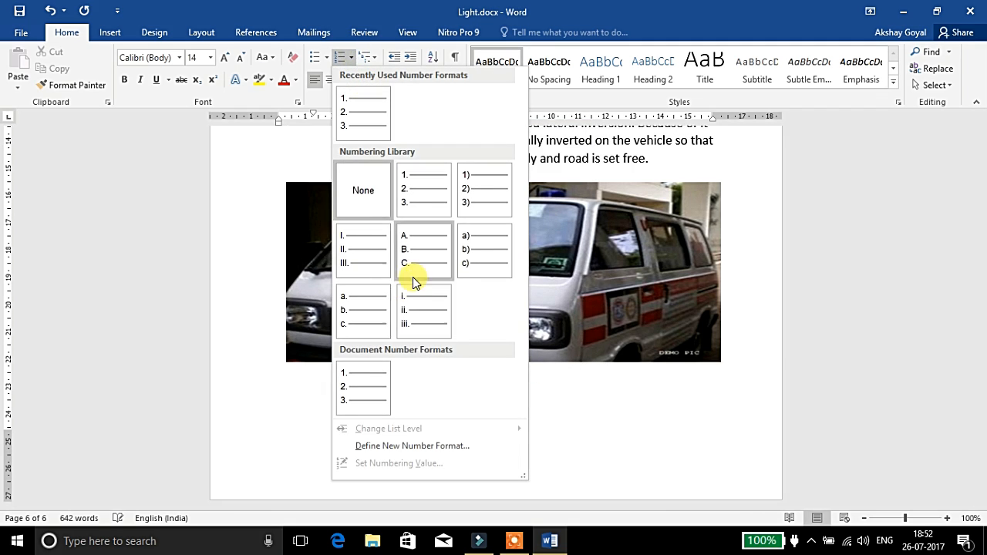
{"action": "left_click", "coordinate": [405, 446]}
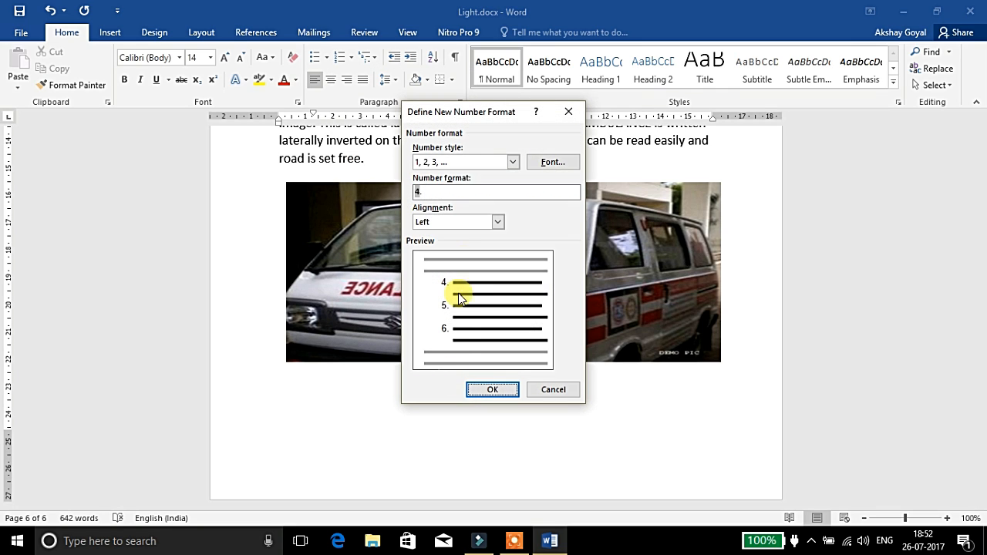
{"action": "left_click", "coordinate": [568, 111]}
- Format the two paragraphs under the heading "Introduction: - What is light?" as a numbered list in the 1., 2. format
{"action": "scroll", "coordinate": [486, 235], "scroll_direction": "up", "scroll_amount": 15}
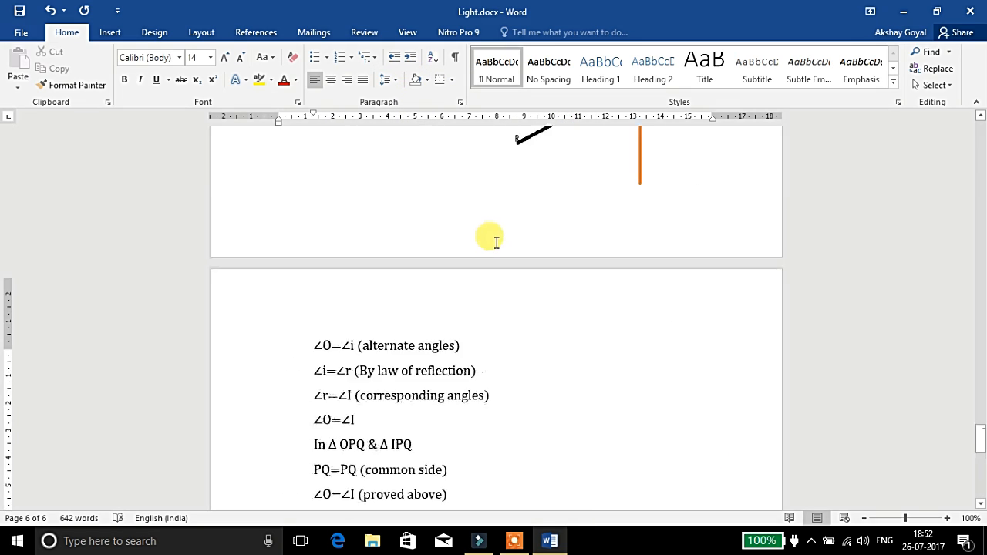
{"action": "scroll", "coordinate": [496, 242], "scroll_direction": "up", "scroll_amount": 20}
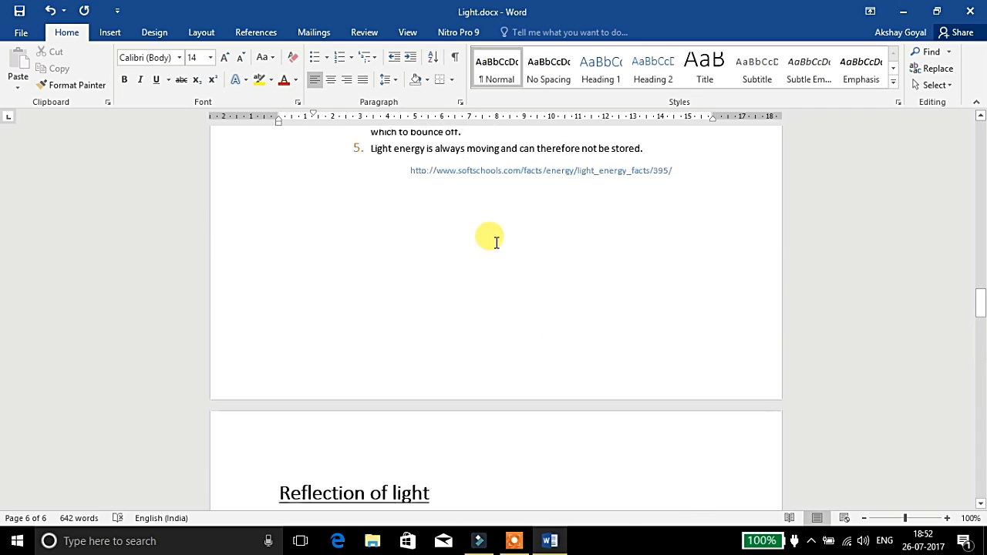
{"action": "scroll", "coordinate": [496, 243], "scroll_direction": "up", "scroll_amount": 3}
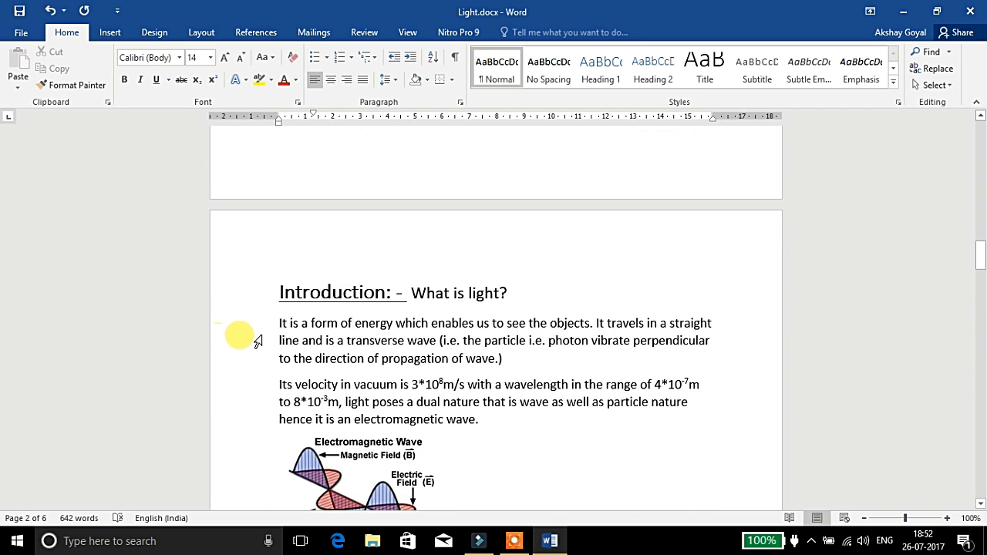
{"action": "left_click_drag", "start_coordinate": [277, 321], "coordinate": [484, 432]}
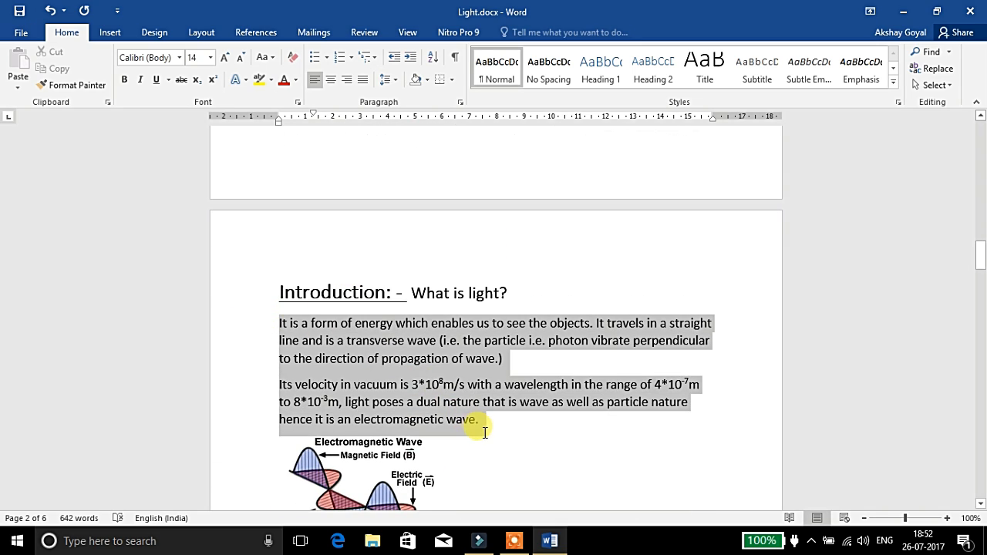
{"action": "left_click", "coordinate": [323, 60]}
{"action": "left_click", "coordinate": [340, 57]}
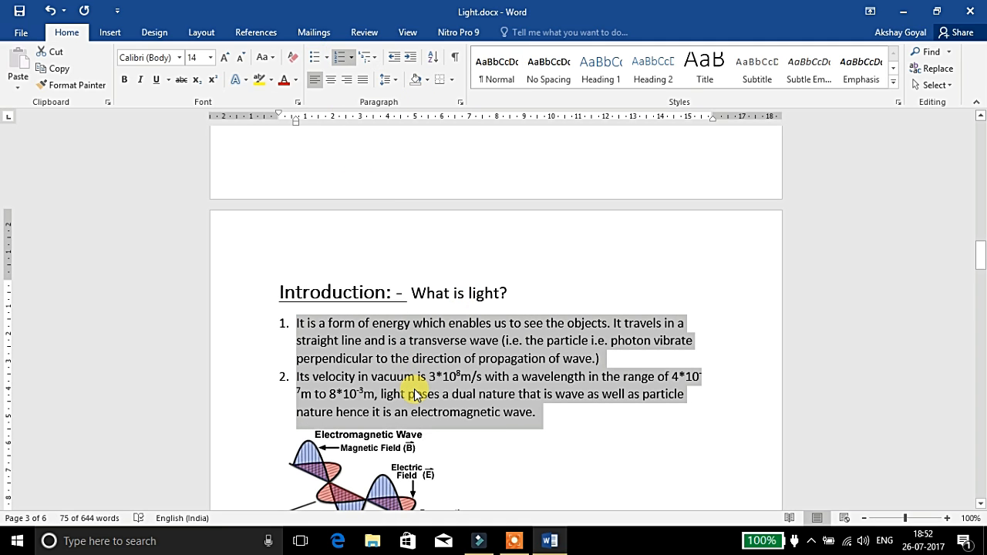
- Demote the second numbered paragraph, starting "Its velocity in vacuum", to level 1.1, and promote it back to the top level
{"action": "left_click", "coordinate": [283, 377]}
{"action": "left_click", "coordinate": [295, 380]}
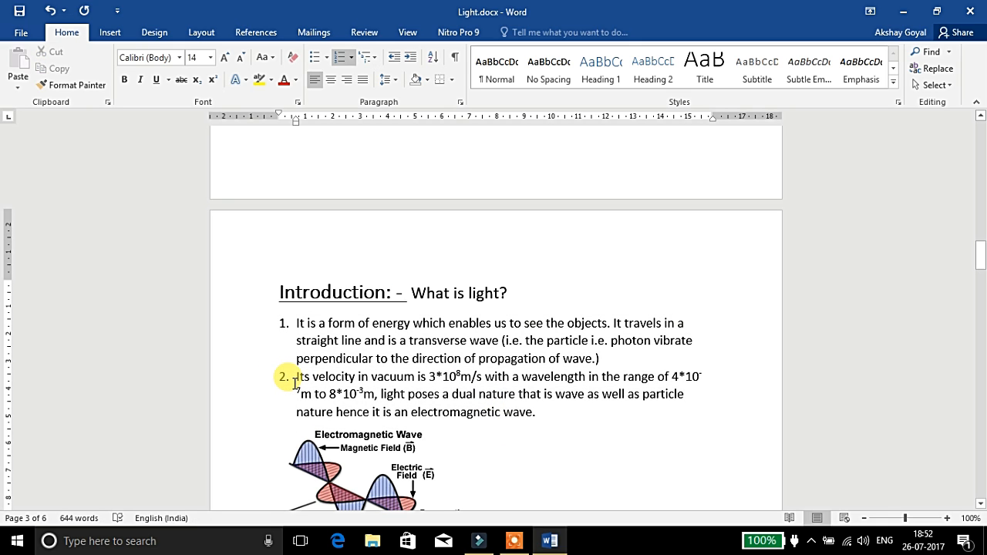
{"action": "key", "text": "Tab"}
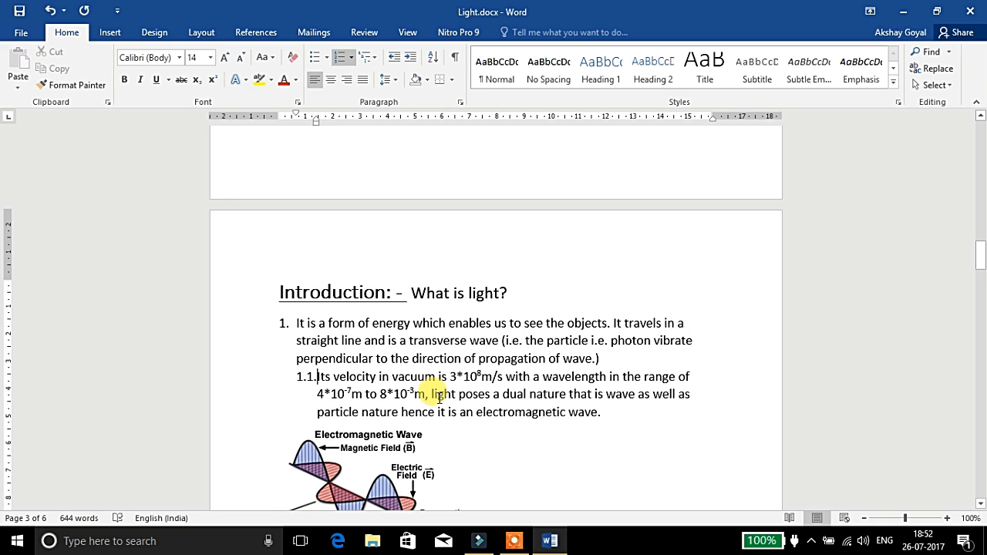
{"action": "key", "text": "shift+Tab"}
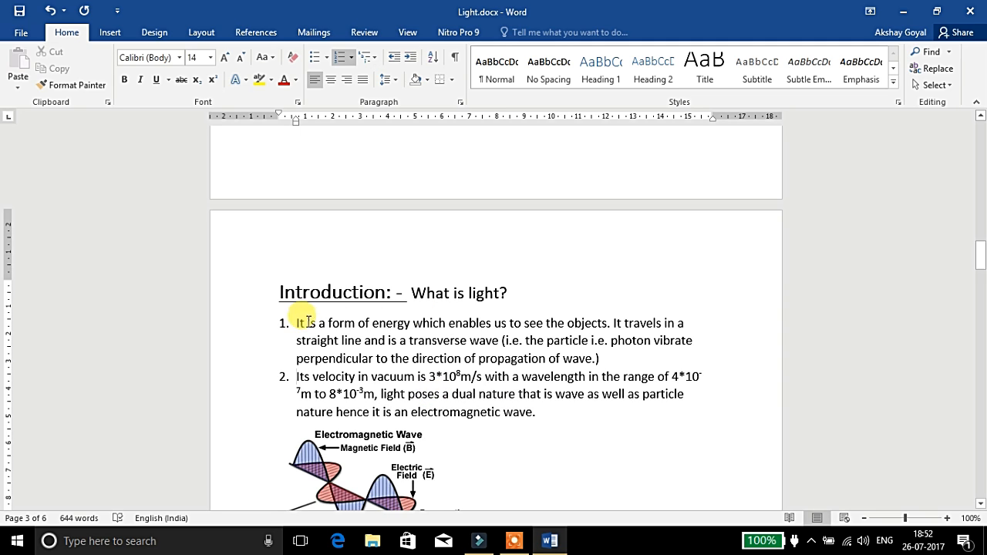
- Remove the numbering from both paragraphs under the Introduction heading
{"action": "left_click_drag", "start_coordinate": [298, 323], "coordinate": [577, 410]}
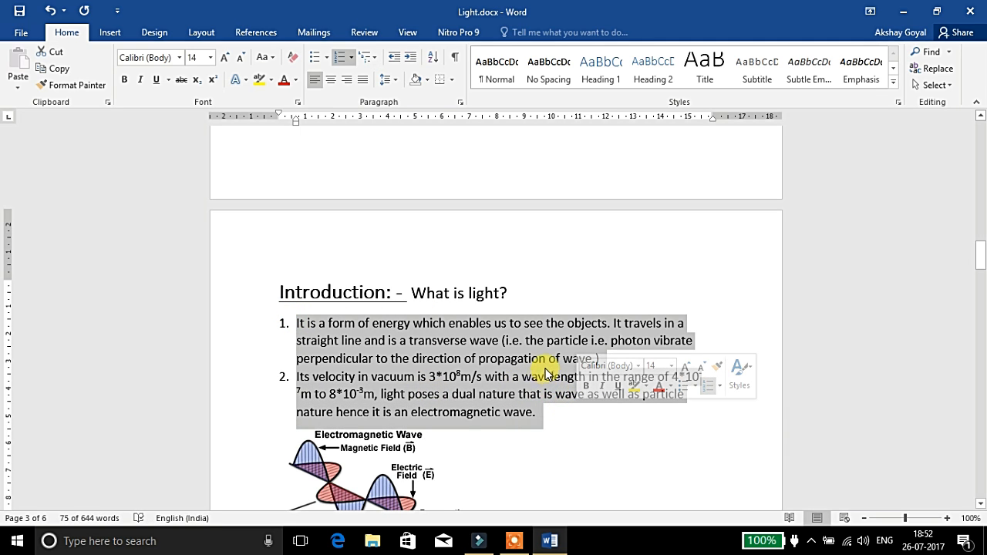
{"action": "left_click", "coordinate": [343, 59]}
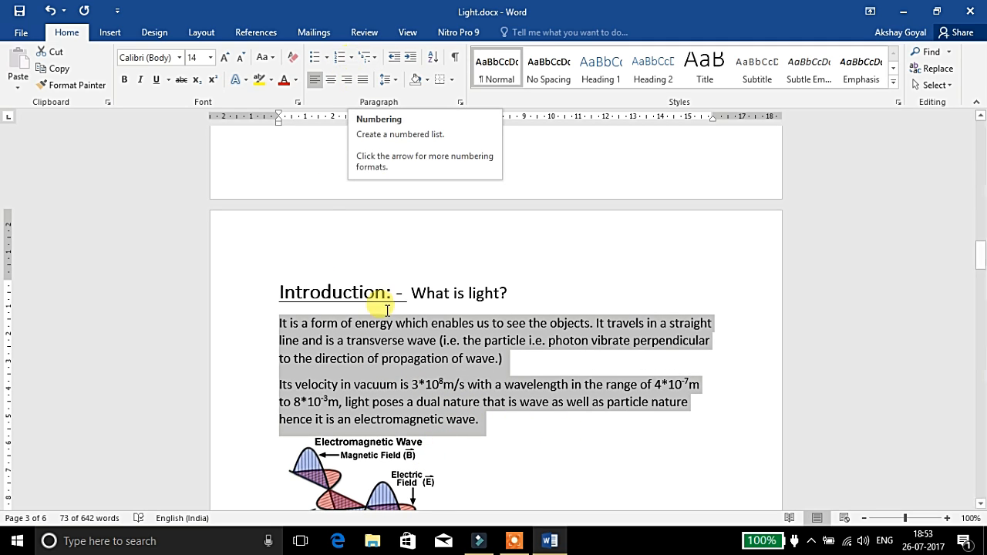
{"action": "left_click", "coordinate": [584, 292]}
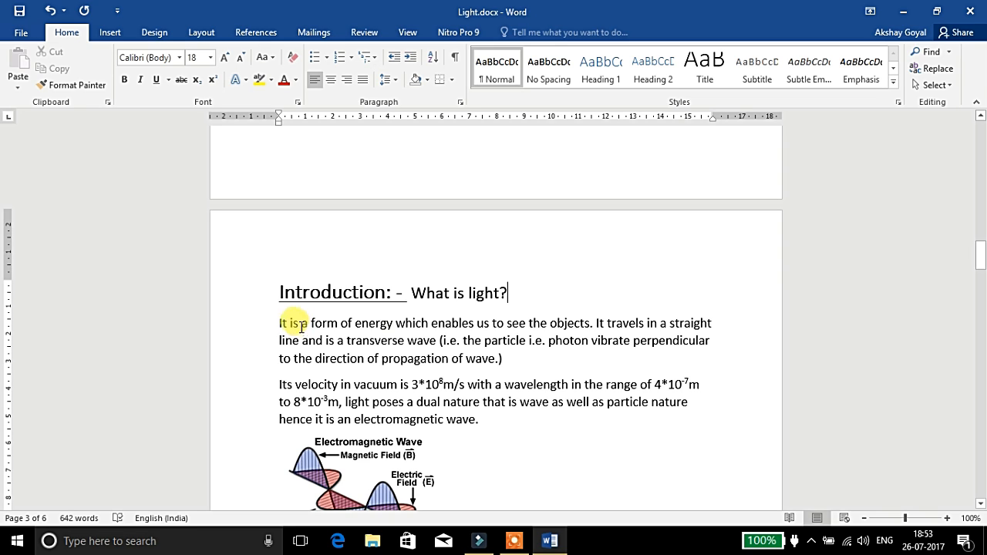
- Number the two Introduction paragraphs and set the numbering value to start a new list at 3
{"action": "left_click_drag", "start_coordinate": [262, 323], "coordinate": [478, 420]}
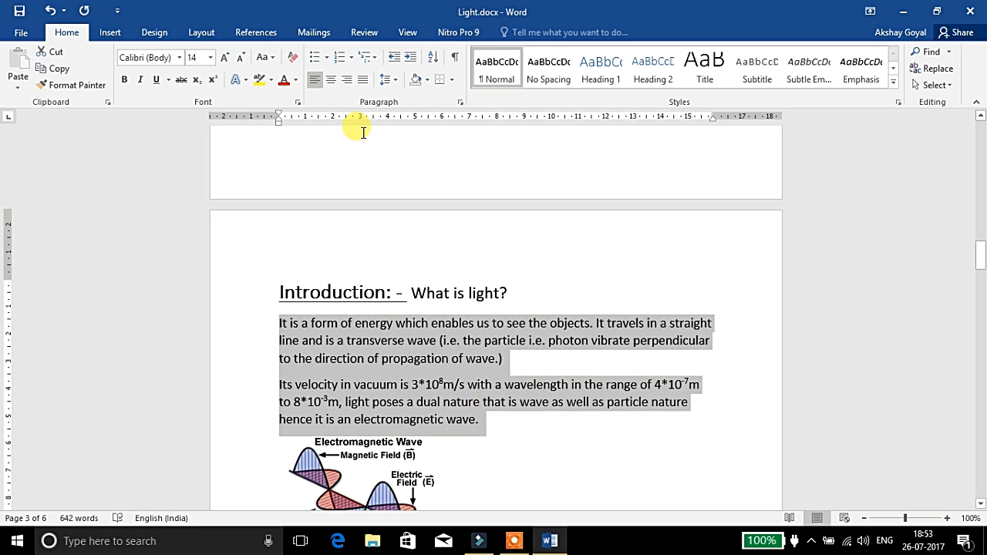
{"action": "left_click", "coordinate": [339, 57]}
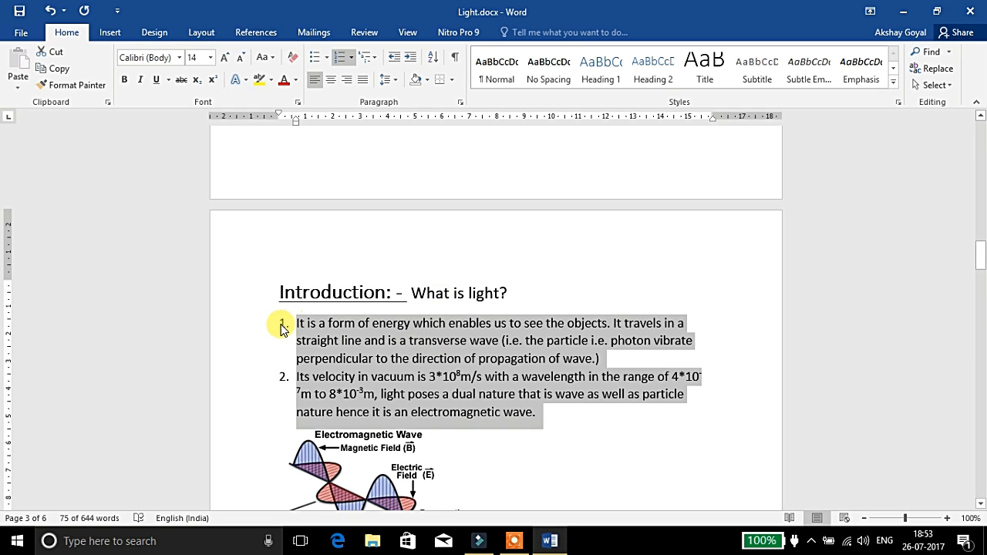
{"action": "right_click", "coordinate": [324, 347]}
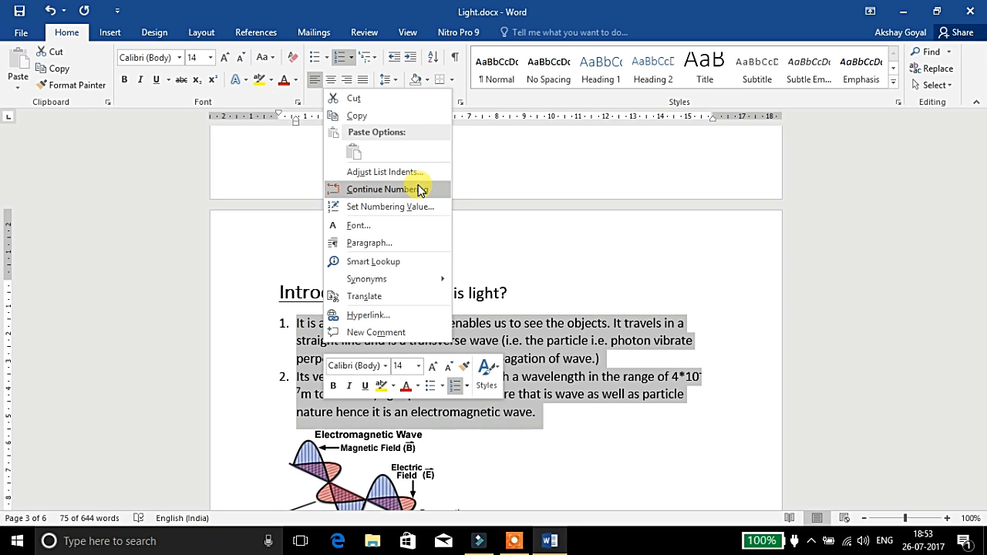
{"action": "left_click", "coordinate": [421, 207]}
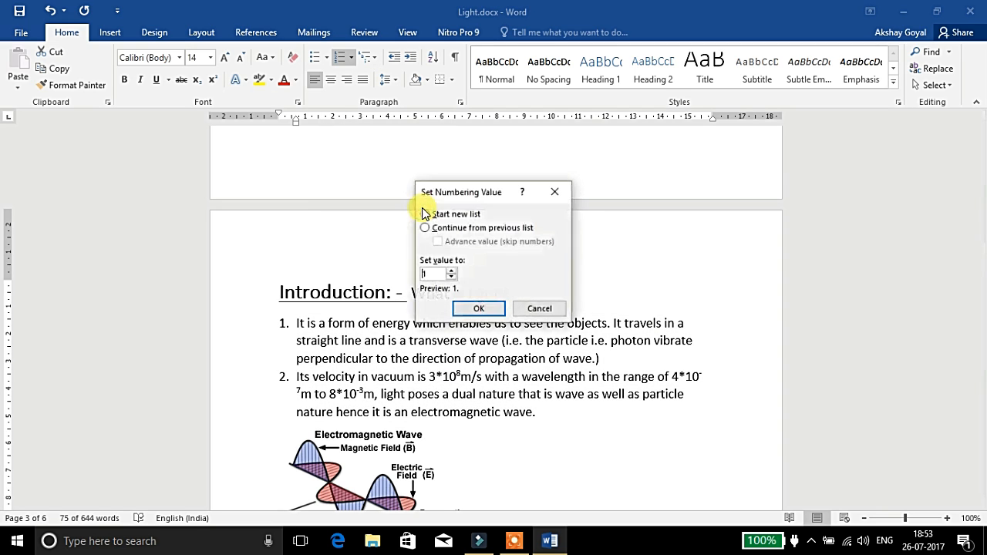
{"action": "key", "text": "BackSpace"}
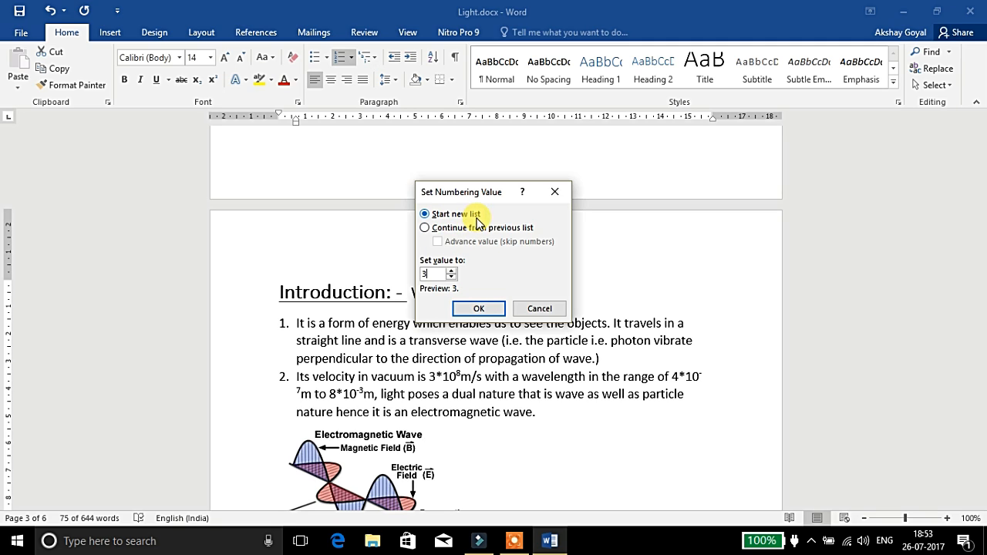
{"action": "left_click", "coordinate": [479, 309]}
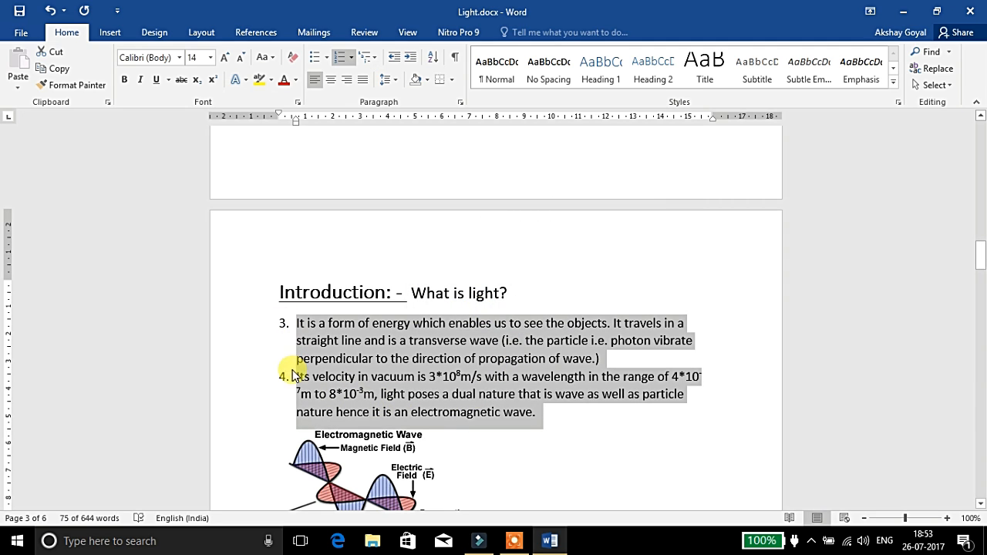
- Undo the changed start value and the numbering of the two Introduction paragraphs
{"action": "right_click", "coordinate": [313, 393]}
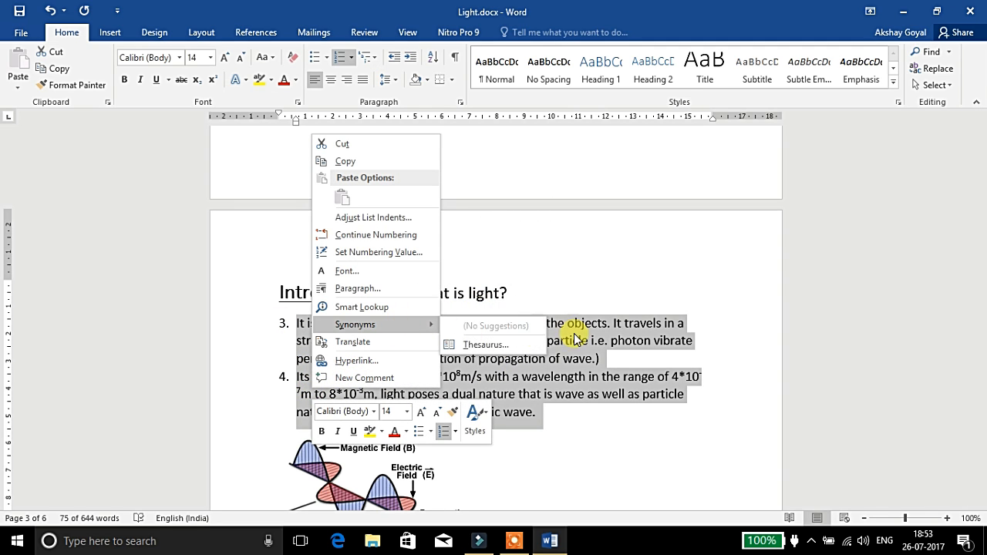
{"action": "left_click", "coordinate": [606, 355]}
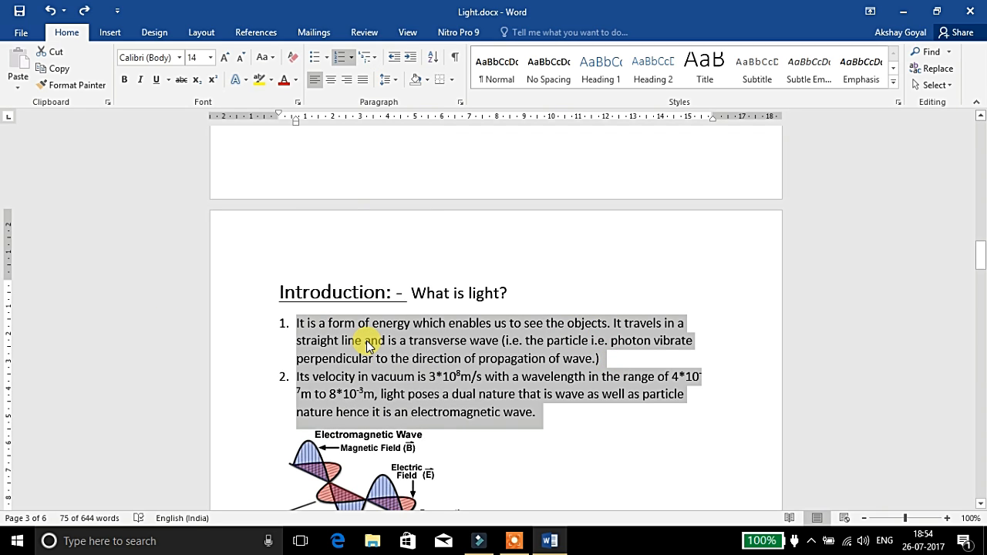
{"action": "key", "text": "ctrl+shift+n"}
{"action": "right_click", "coordinate": [325, 343]}
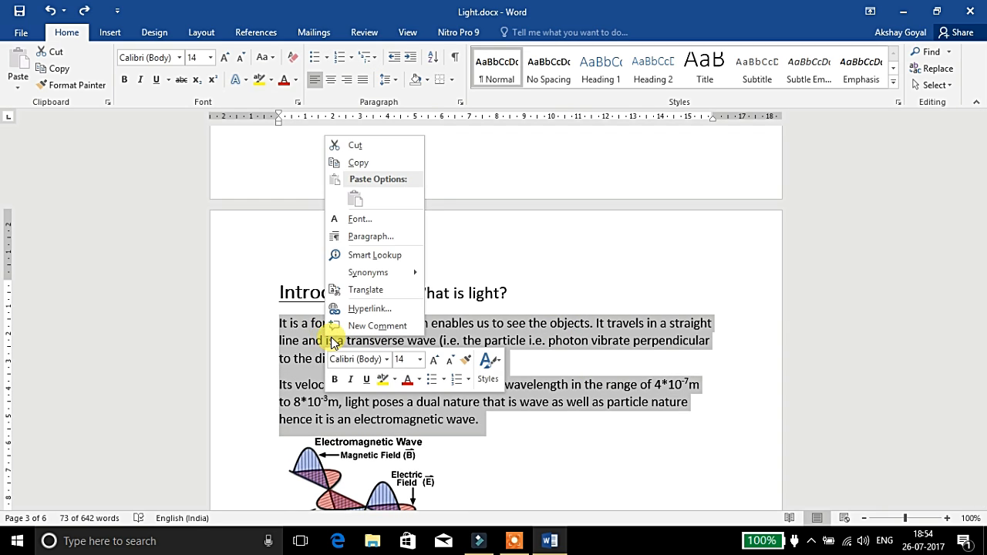
{"action": "left_click", "coordinate": [667, 345]}
{"action": "scroll", "coordinate": [667, 345], "scroll_direction": "down", "scroll_amount": 15}
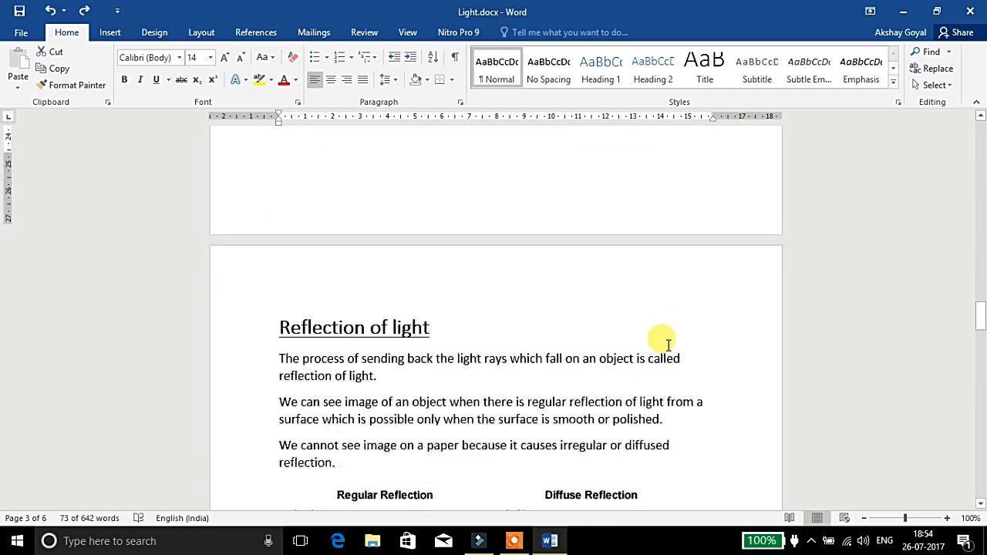
{"action": "scroll", "coordinate": [667, 345], "scroll_direction": "down", "scroll_amount": 20}
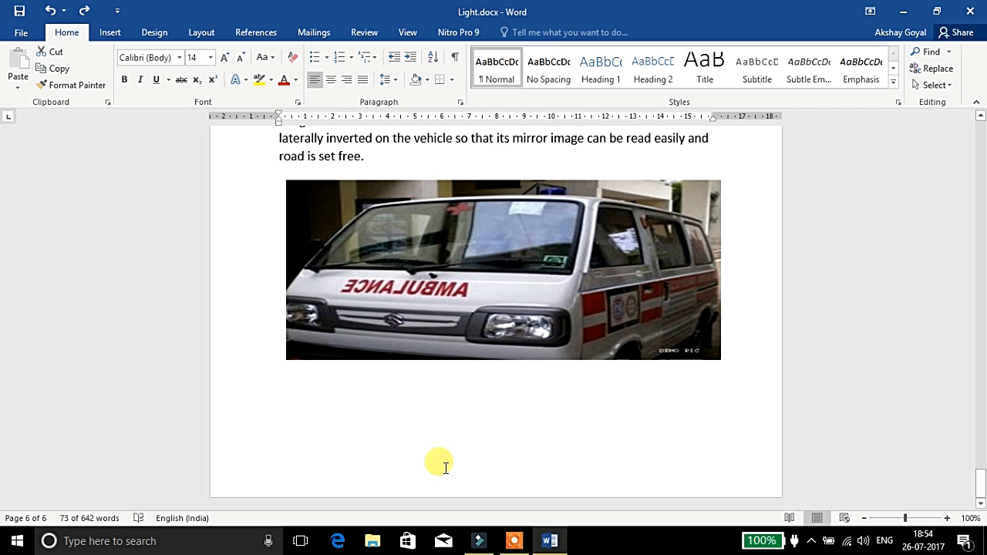
{"action": "left_click", "coordinate": [329, 398]}
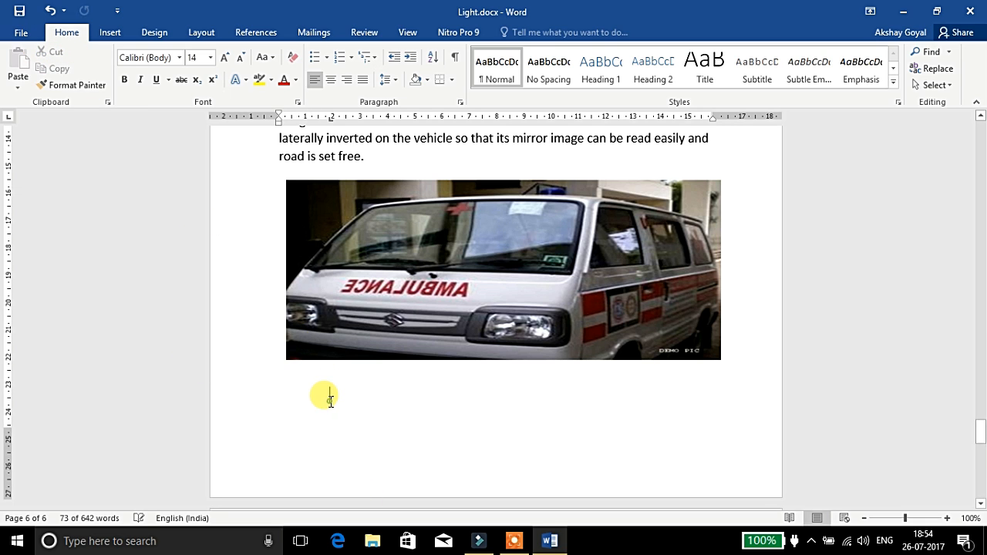
{"action": "triple_click", "coordinate": [330, 400]}
{"action": "right_click", "coordinate": [330, 400]}
{"action": "left_click", "coordinate": [299, 448]}
{"action": "double_click", "coordinate": [298, 449]}
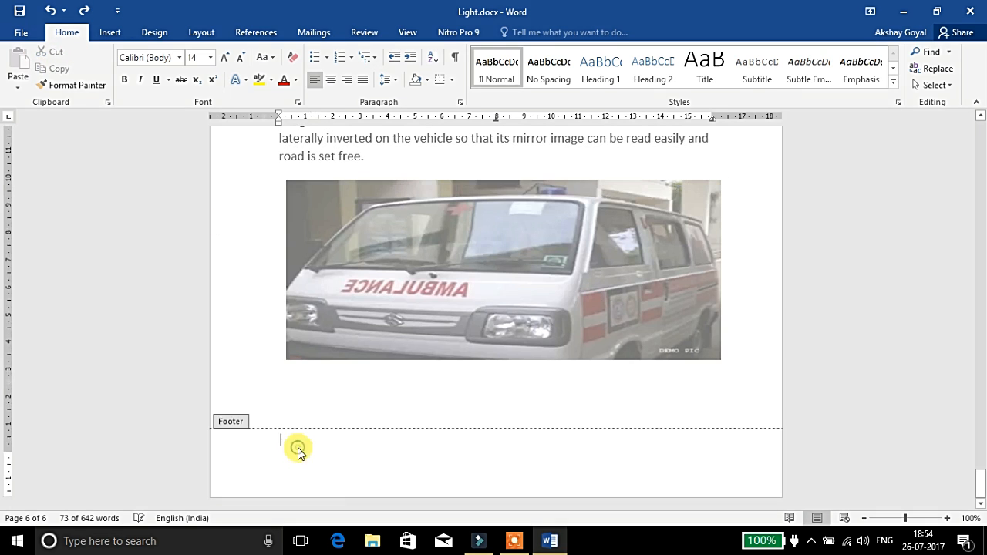
{"action": "double_click", "coordinate": [292, 400]}
{"action": "triple_click", "coordinate": [295, 401]}
{"action": "left_click", "coordinate": [324, 434]}
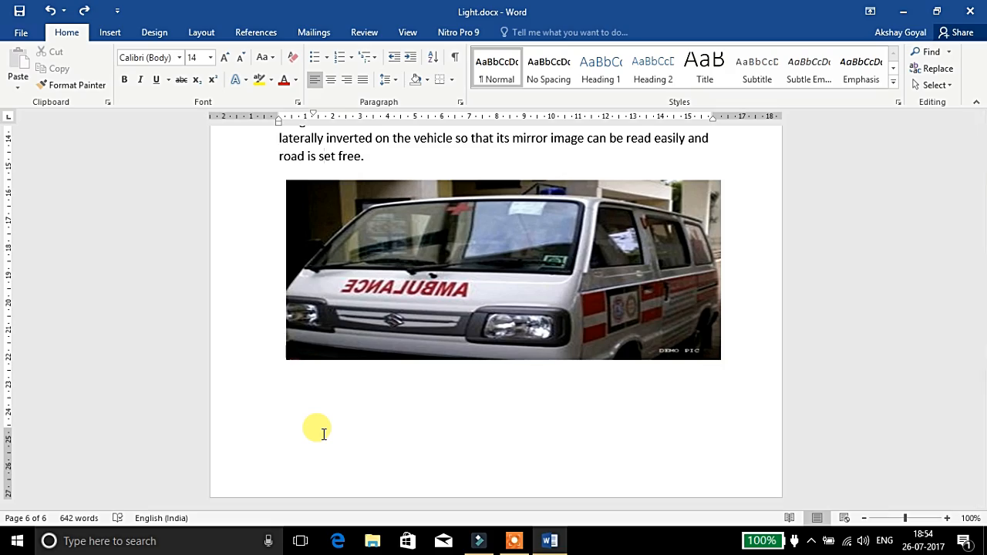
- Format the two paragraphs under "Introduction: - What is light?" as an indented numbered list
{"action": "scroll", "coordinate": [324, 434], "scroll_direction": "up", "scroll_amount": 15}
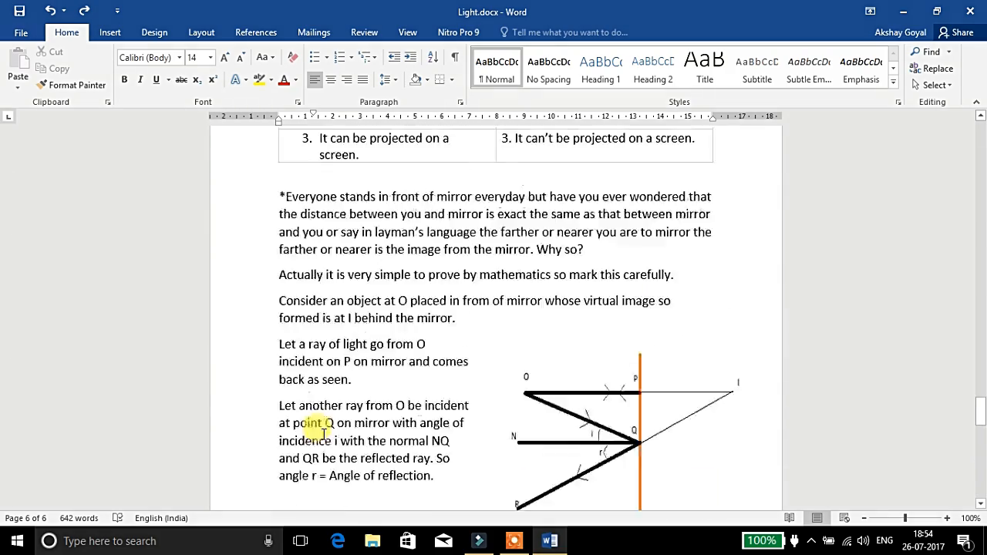
{"action": "scroll", "coordinate": [322, 434], "scroll_direction": "up", "scroll_amount": 15}
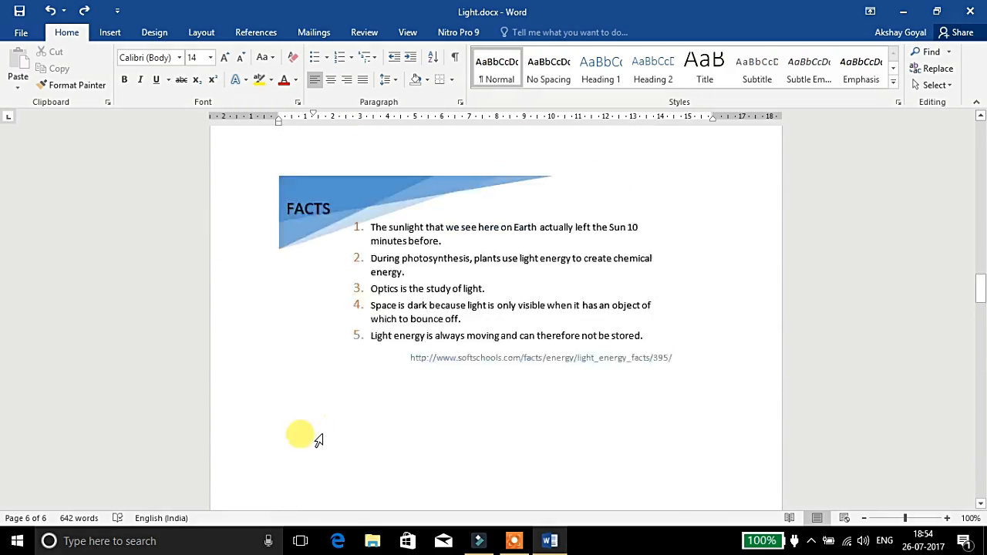
{"action": "scroll", "coordinate": [320, 430], "scroll_direction": "up", "scroll_amount": 4}
{"action": "scroll", "coordinate": [283, 386], "scroll_direction": "down", "scroll_amount": 5}
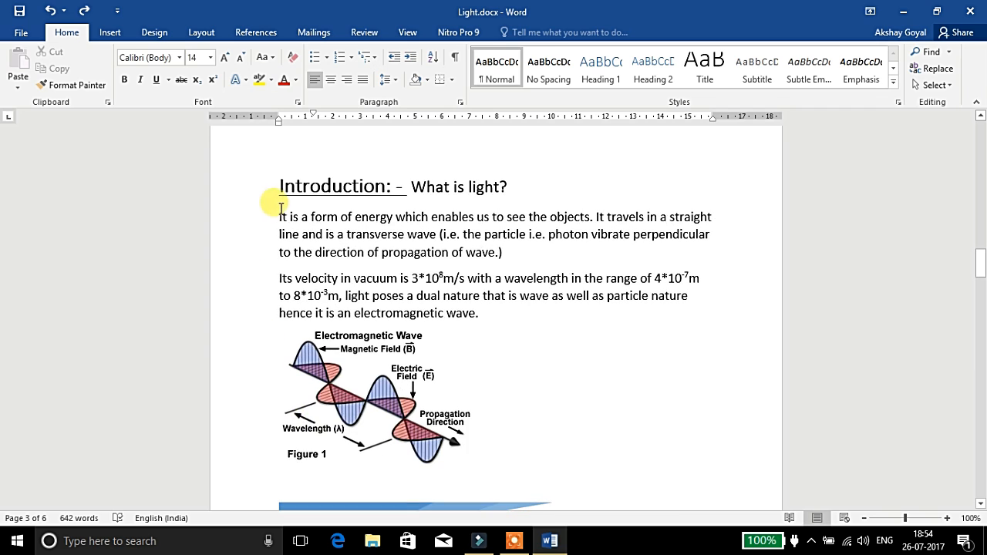
{"action": "left_click_drag", "start_coordinate": [280, 217], "coordinate": [470, 316]}
{"action": "right_click", "coordinate": [456, 313]}
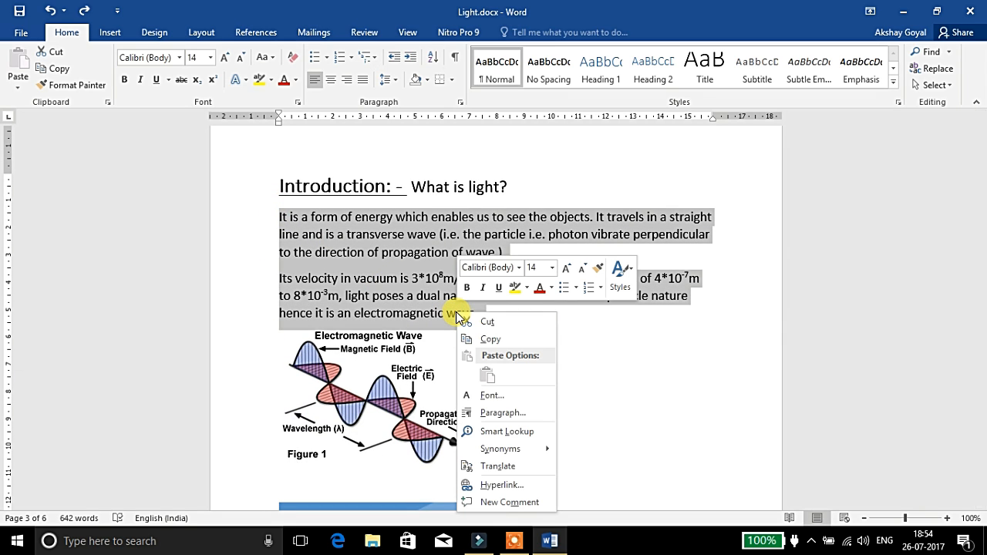
{"action": "left_click", "coordinate": [588, 287]}
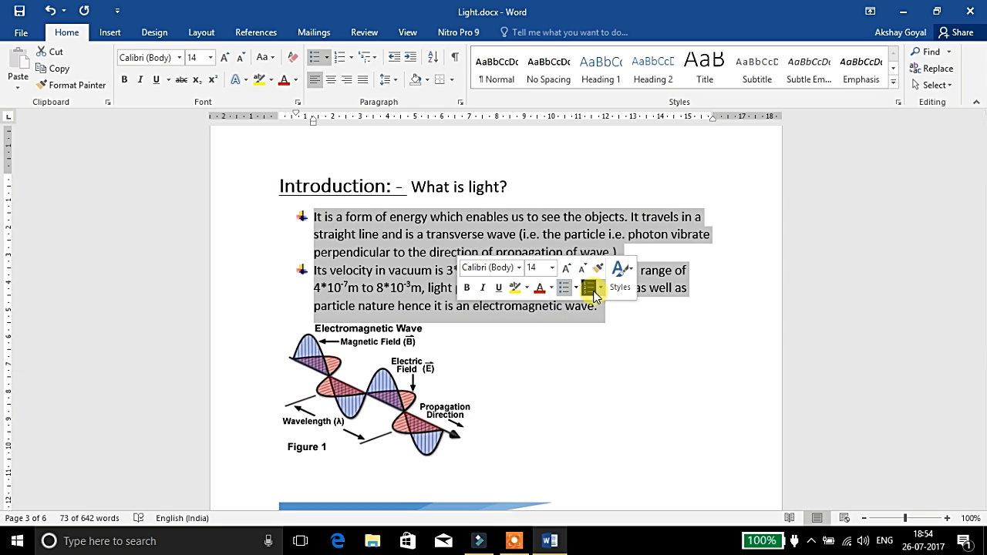
- Add a third list item "ndwcjebchebjcmelcmel" below the second paragraph and restart its numbering at 1
{"action": "left_click", "coordinate": [598, 306]}
{"action": "key", "text": "Return"}
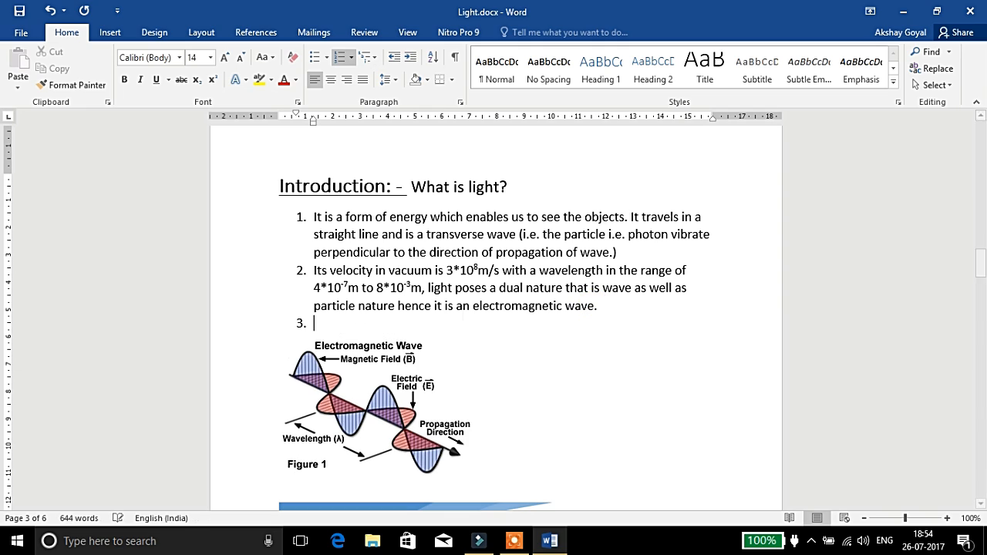
{"action": "type", "text": "ndwcjebchebjcmelcmel"}
{"action": "mouse_move", "coordinate": [455, 324]}
{"action": "left_mouse_down"}
{"action": "mouse_move", "coordinate": [292, 317]}
{"action": "mouse_move", "coordinate": [307, 327]}
{"action": "mouse_move", "coordinate": [463, 321]}
{"action": "mouse_move", "coordinate": [445, 327]}
{"action": "left_mouse_up"}
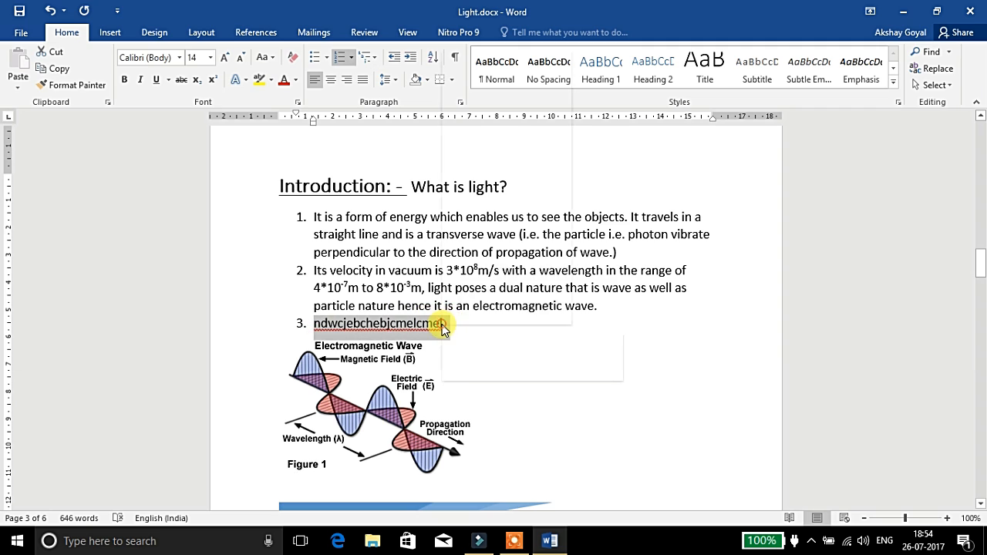
{"action": "right_click", "coordinate": [445, 327]}
{"action": "left_click", "coordinate": [500, 149]}
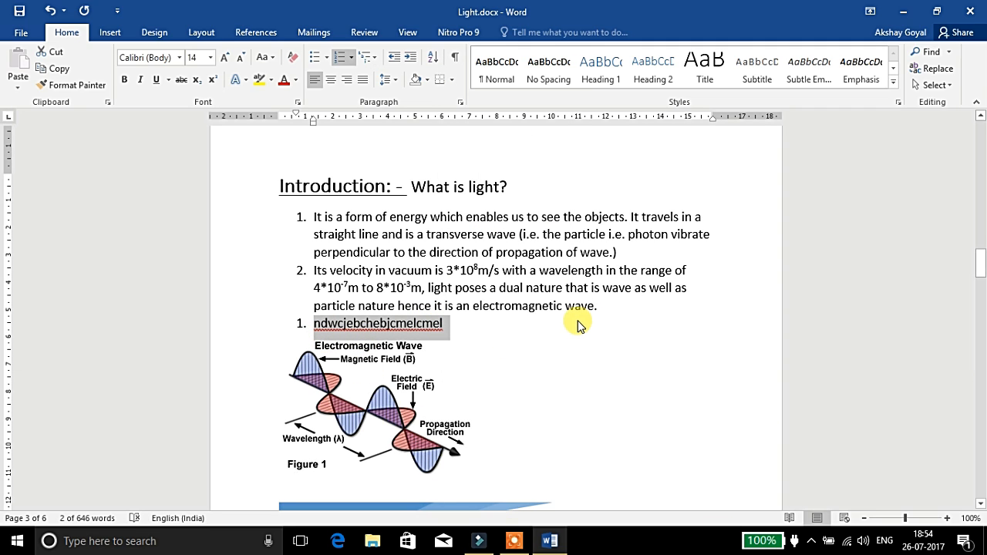
- Remove the added third item and clear the numbering from the two Introduction paragraphs
{"action": "key", "text": "BackSpace"}
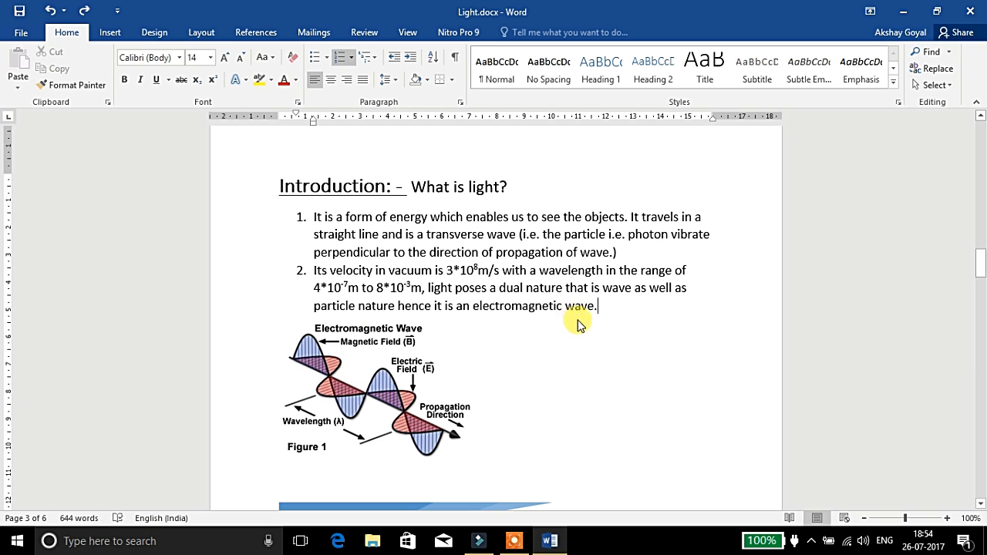
{"action": "key", "text": "ctrl+shift+Up"}
{"action": "key", "text": "ctrl+shift+Up"}
{"action": "key", "text": "ctrl+shift+n"}
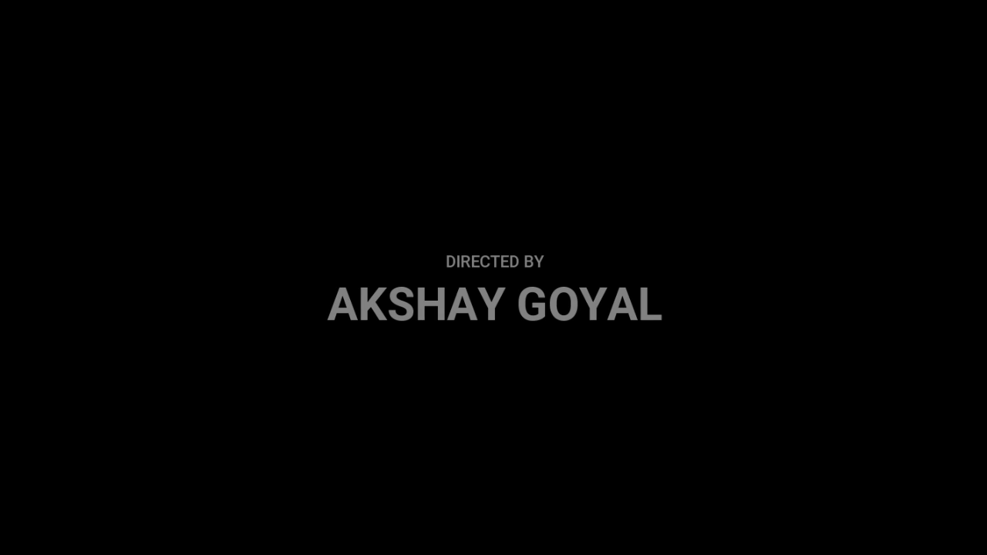